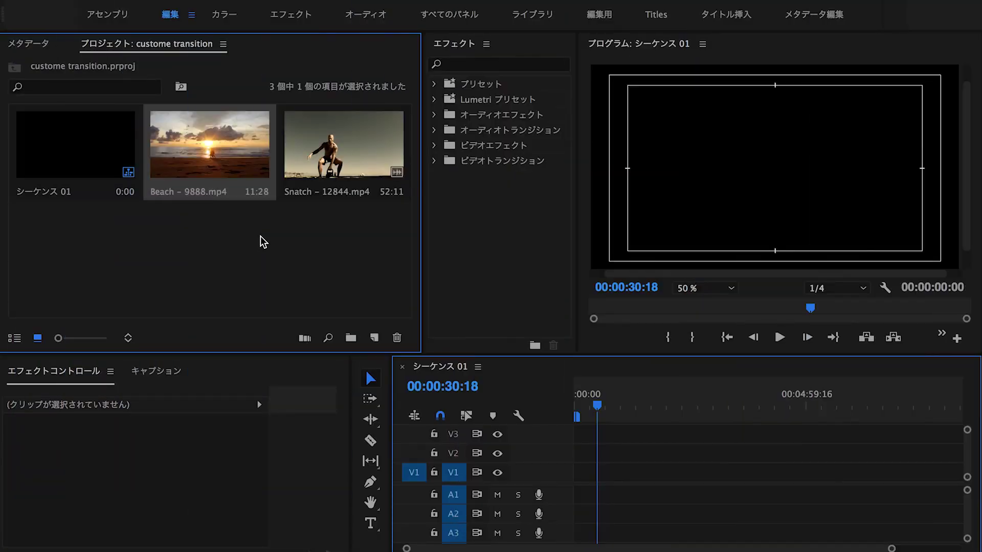
- Add the Beach and Snatch clips to Sequence 01 and keep the existing sequence settings
click(271, 242)
drag(220, 239, 342, 153)
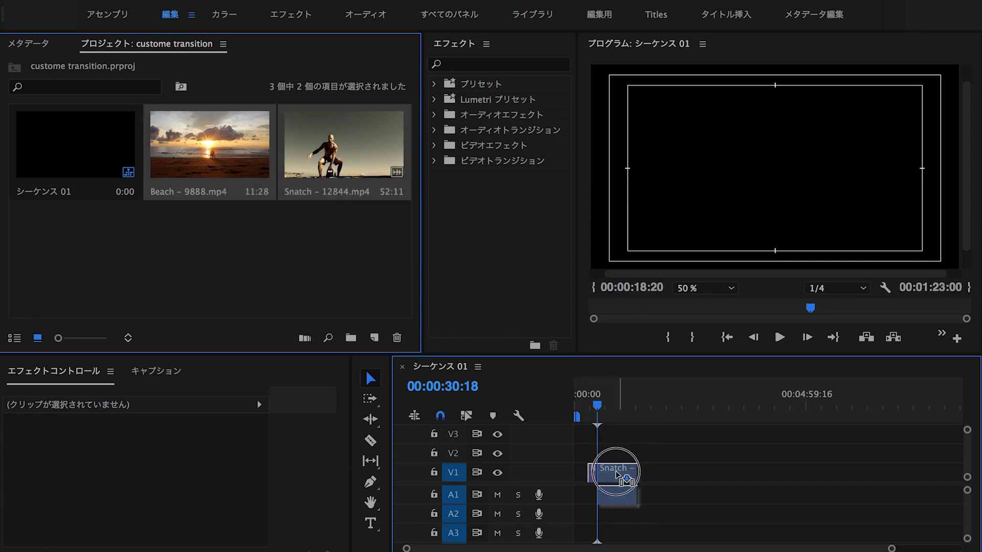
drag(604, 404, 618, 466)
key(Return)
click(612, 418)
- Play back the Beach-to-Snatch cut, then park the playhead inside the Beach clip
key(space)
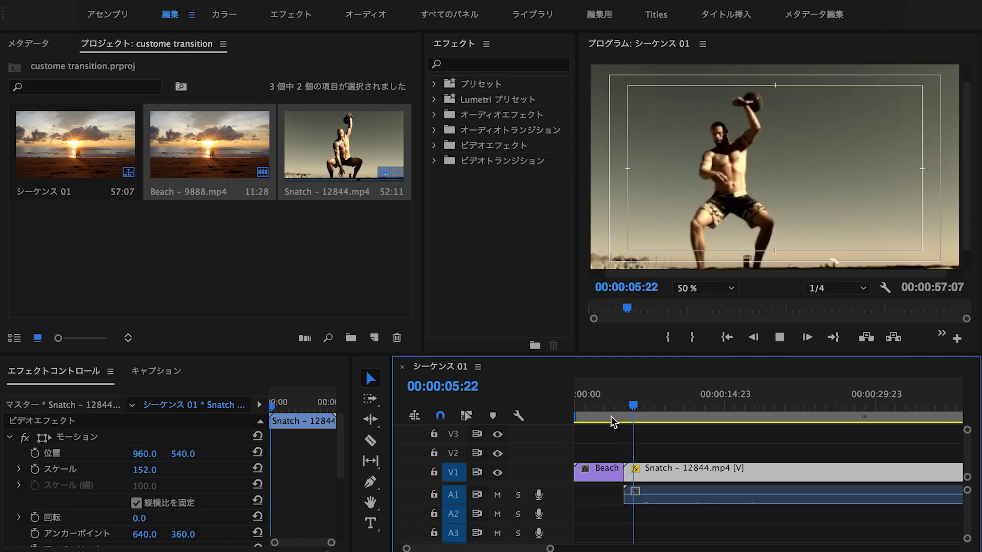
key(space)
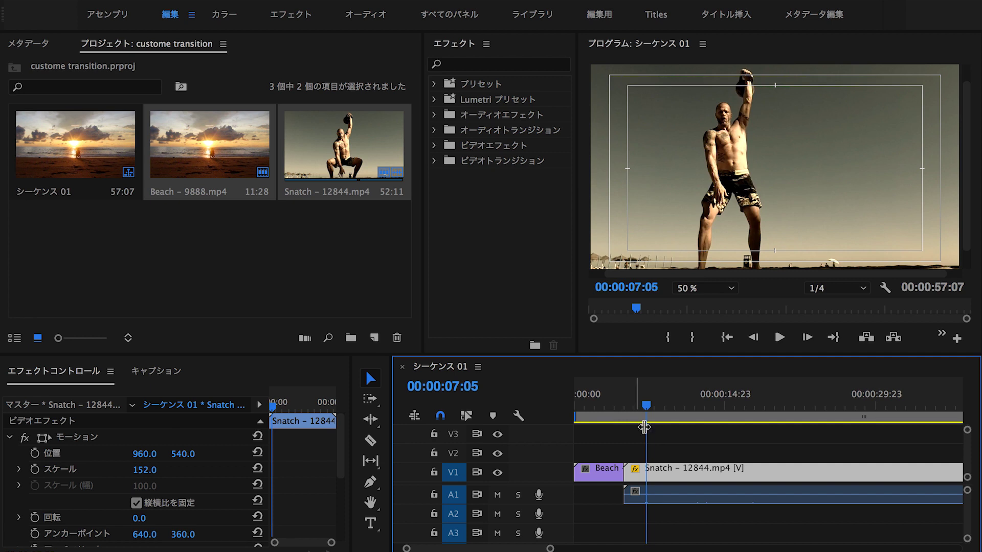
click(619, 453)
click(612, 417)
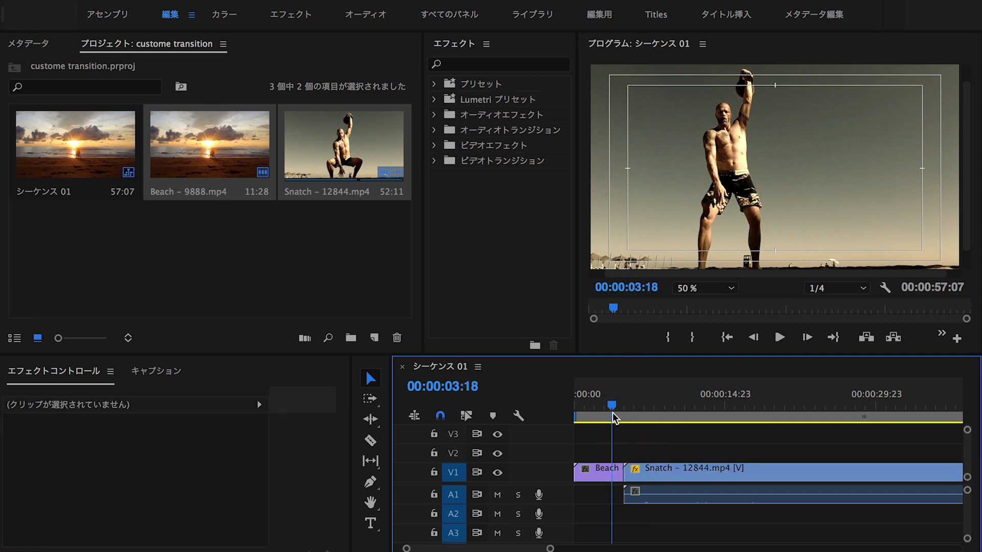
click(375, 337)
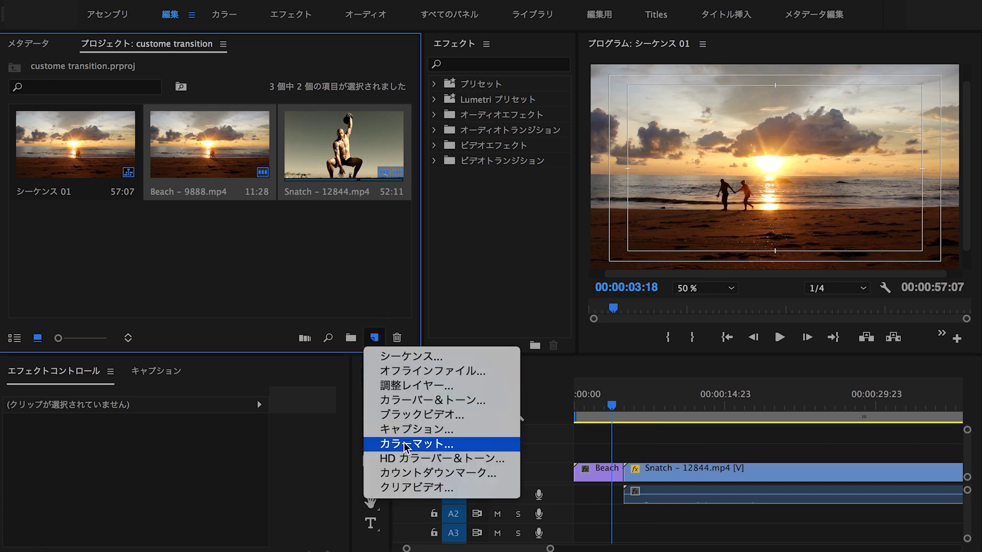
- Create a 1920×1080 white (#FFFFFF) colour matte with the default name
click(404, 445)
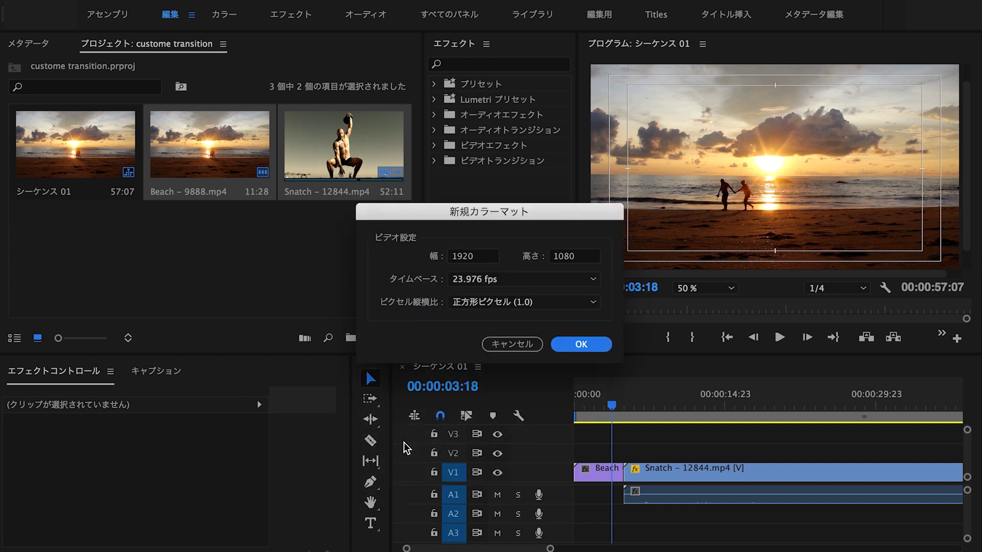
click(568, 346)
click(300, 313)
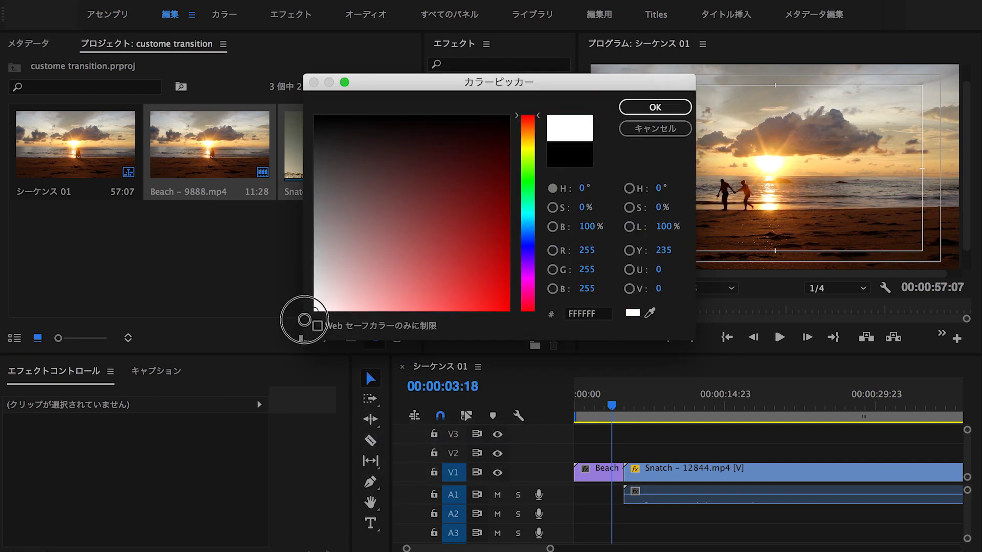
click(651, 114)
click(536, 315)
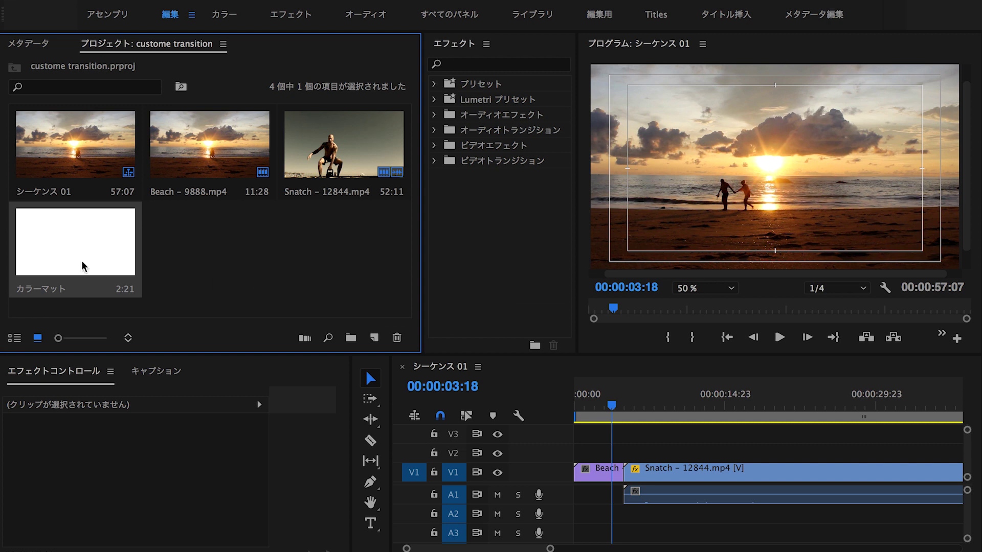
- Create a black (#000000) colour matte and place the white matte on V2 at the playhead
click(374, 338)
click(437, 446)
click(574, 343)
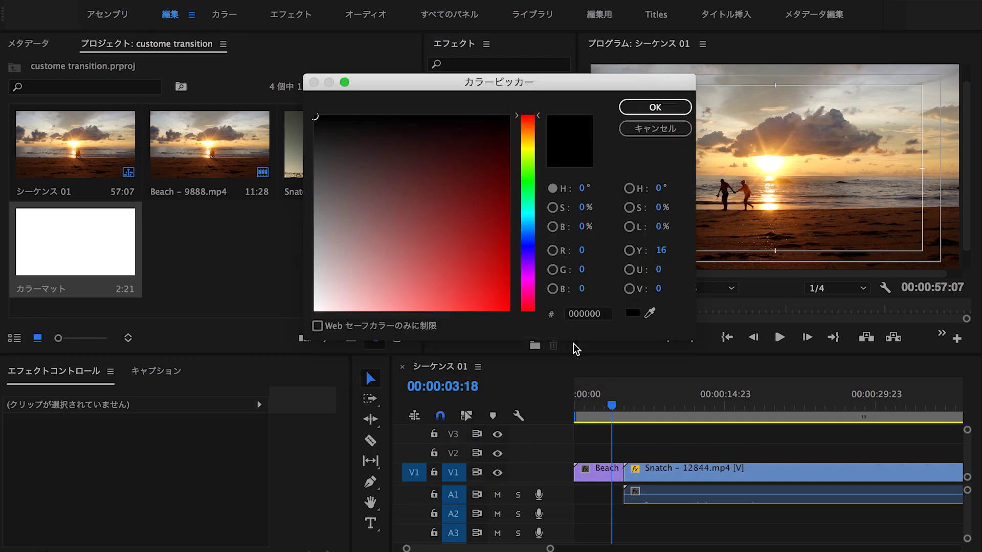
click(642, 107)
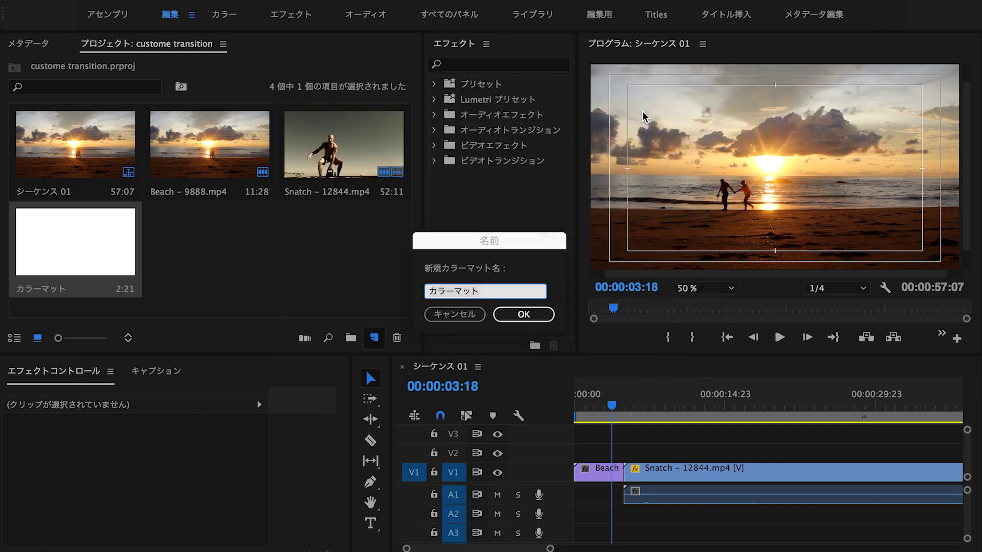
click(545, 313)
drag(88, 258, 625, 453)
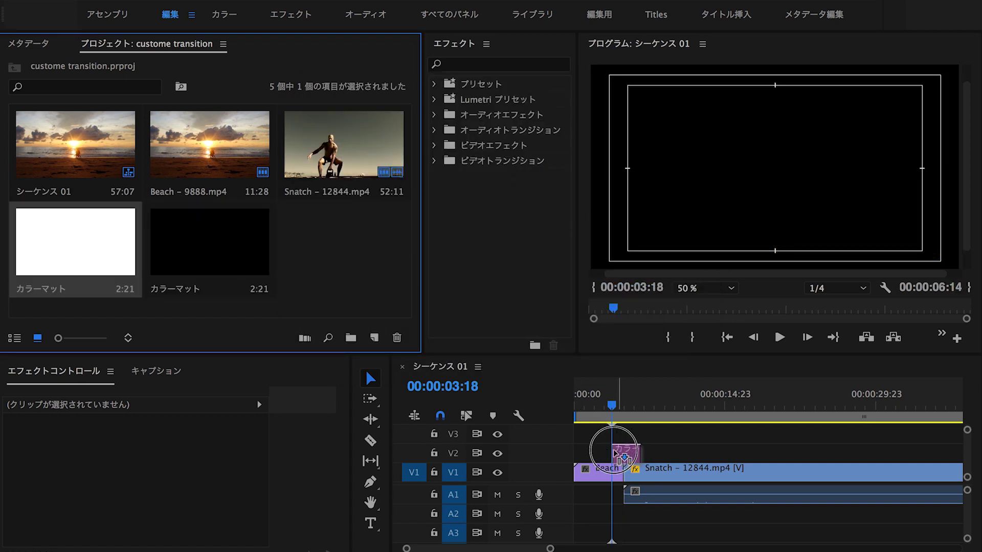
- Stack the black matte on V3 and zoom in with the playhead near 00:00:04:11
drag(171, 261, 610, 441)
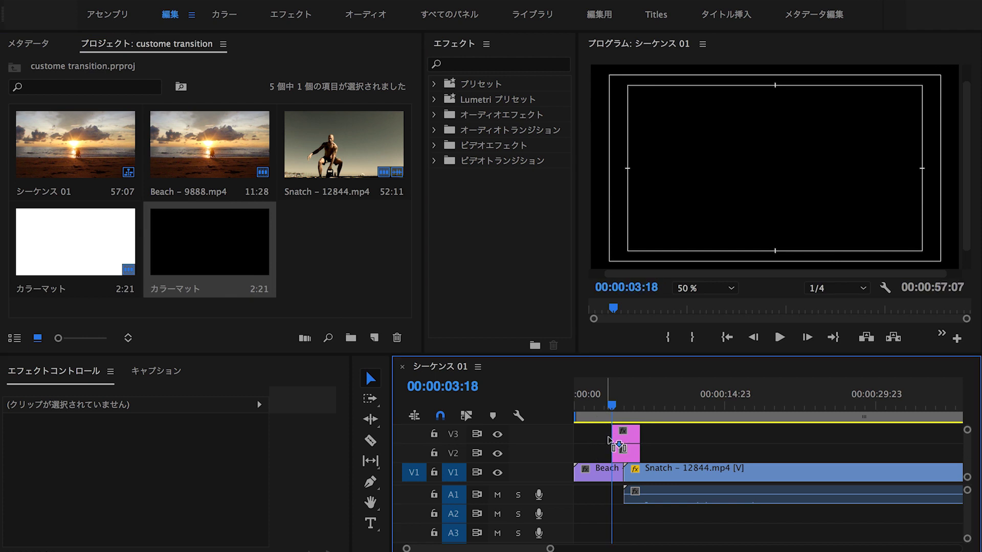
key(=)
key(=)
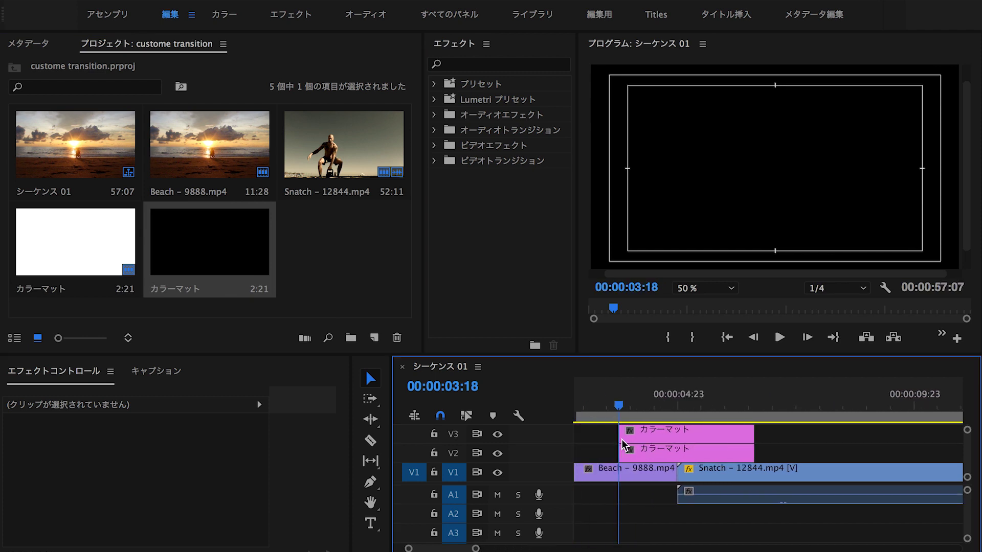
drag(620, 406, 660, 409)
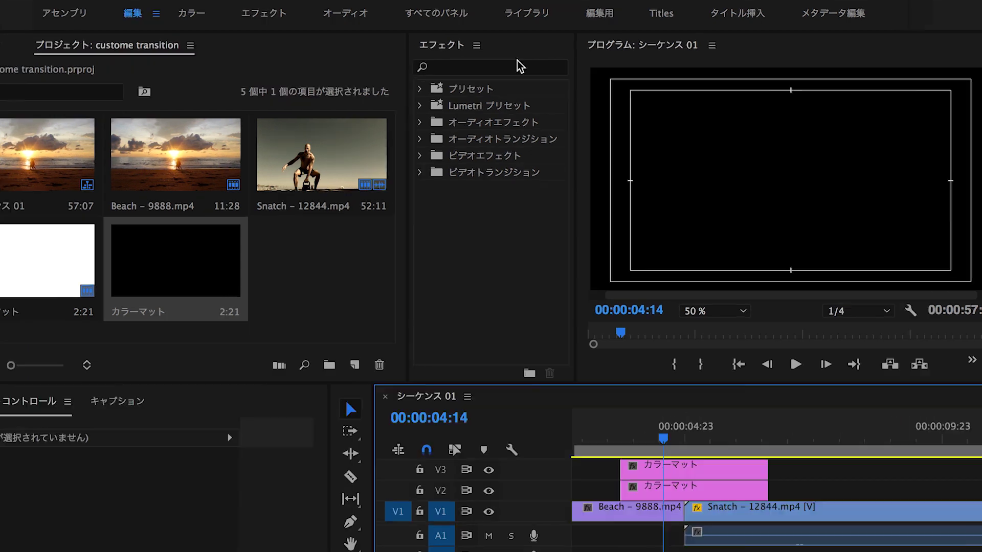
- Search for クロップ and apply the Crop effect to the black matte on V3
click(516, 65)
text(クロップ)
key(Return)
click(385, 303)
drag(383, 300, 576, 475)
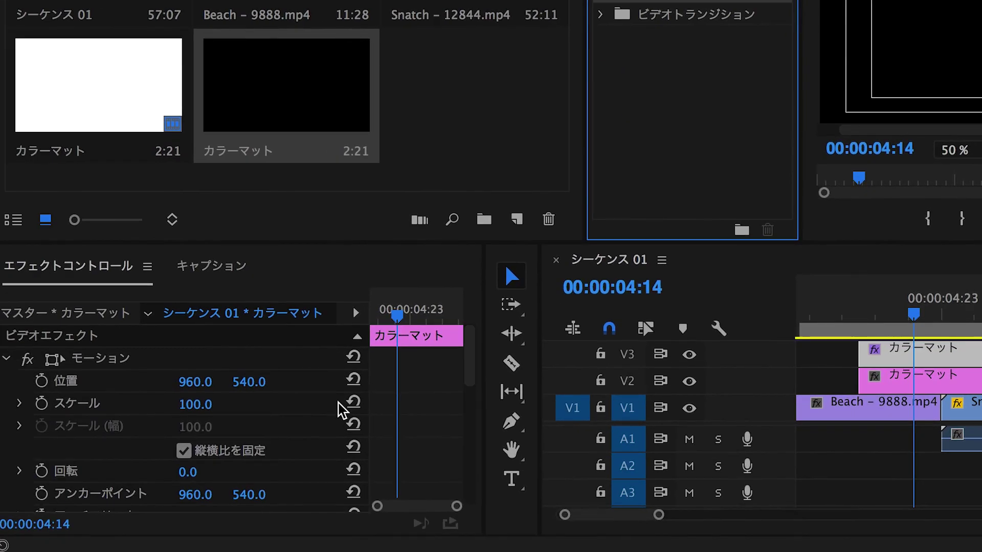
scroll(311, 410, down, 10)
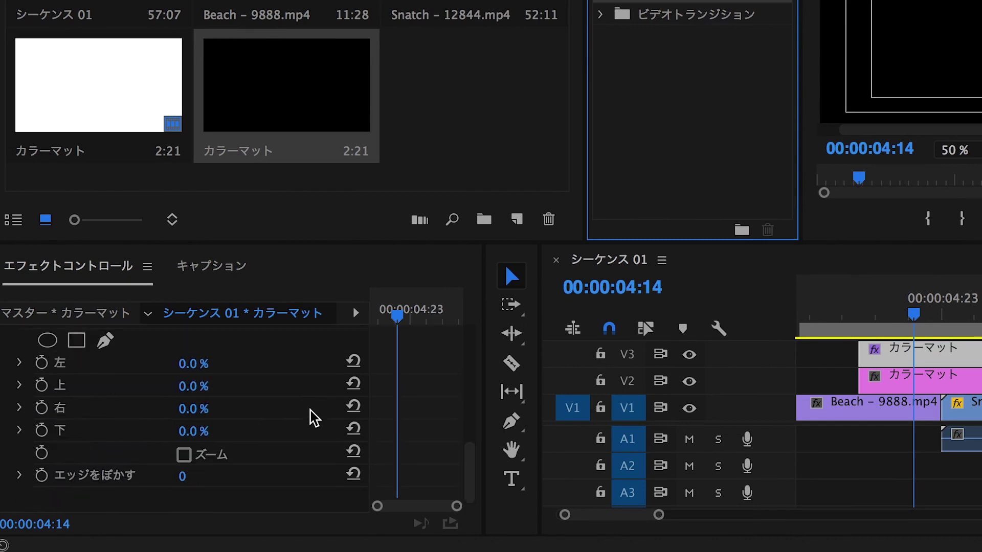
- Keyframe the black matte's Crop Right from 0% up to 100% at 00:00:04:23
click(41, 408)
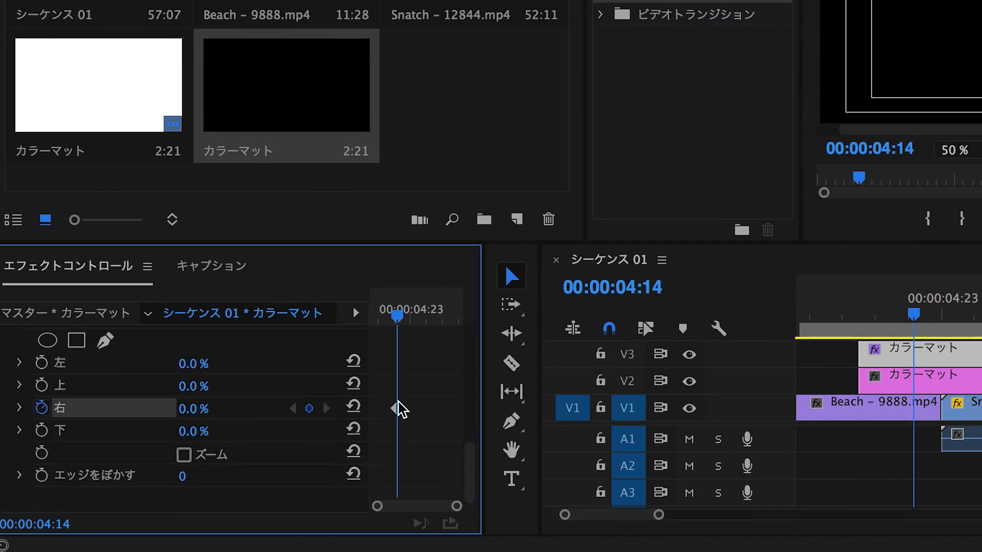
drag(397, 409, 360, 409)
click(409, 317)
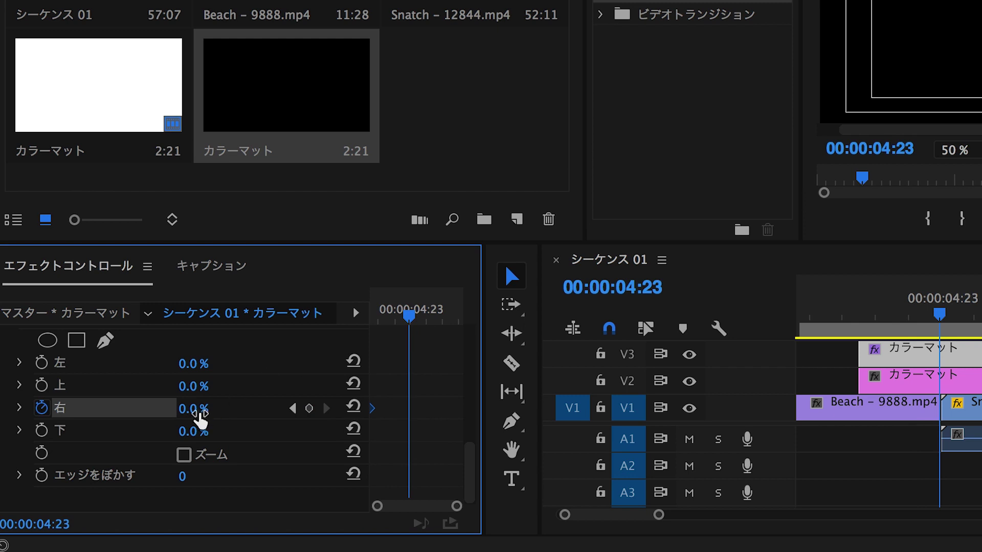
drag(193, 409, 204, 408)
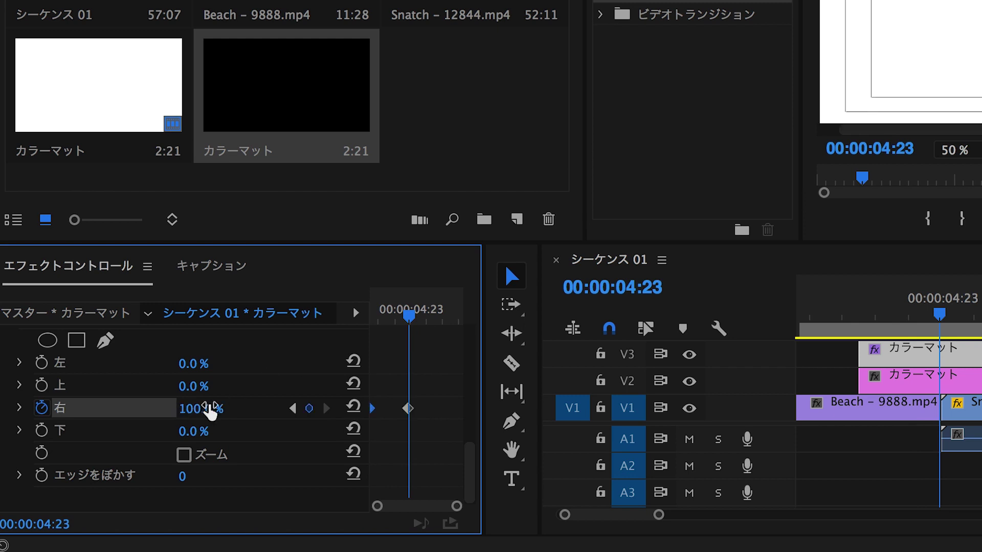
- Scrub through the wipe and play it back from just before it starts
drag(904, 319, 601, 480)
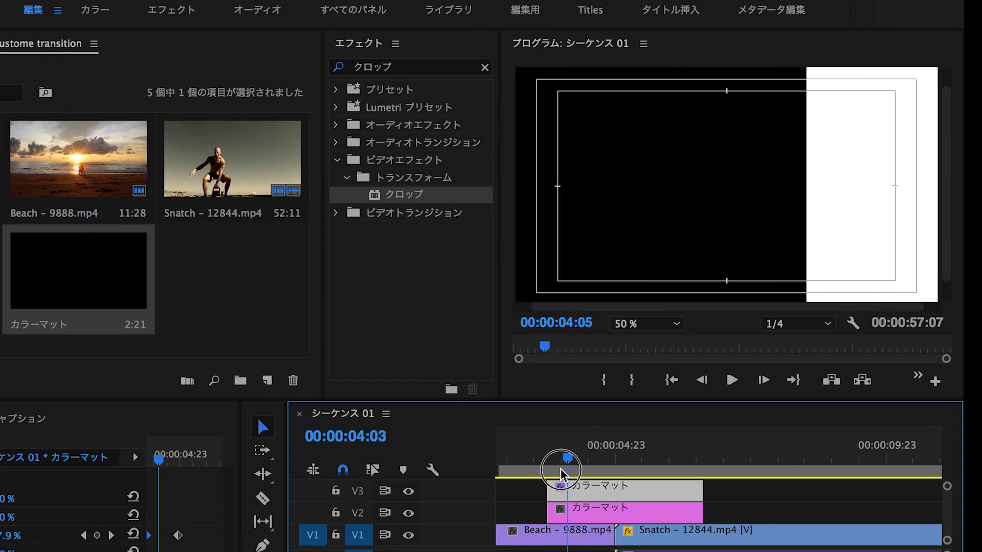
drag(601, 480, 546, 480)
key(space)
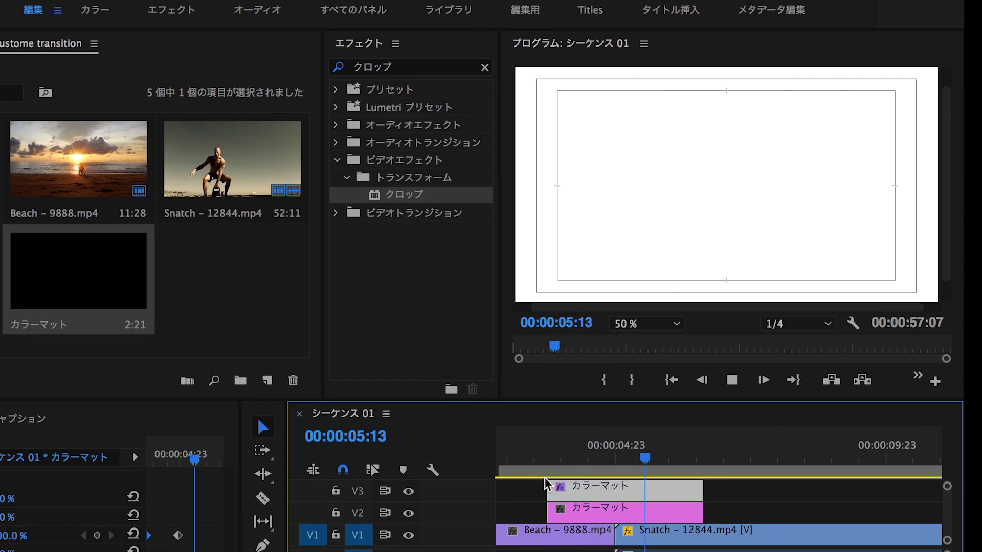
key(space)
click(203, 536)
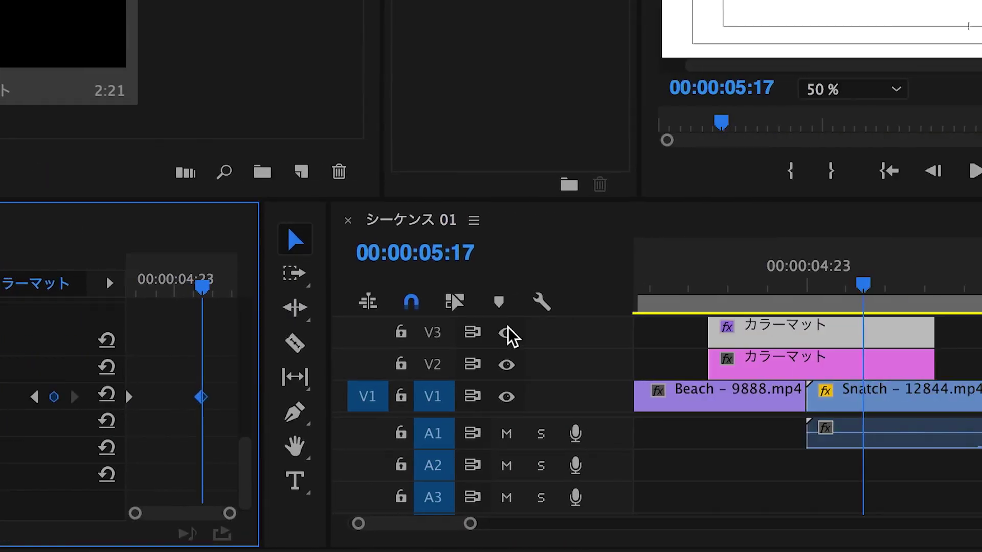
- Trim both mattes to end around 00:00:05:17 and play back the wipe from inside Beach
drag(598, 349, 527, 349)
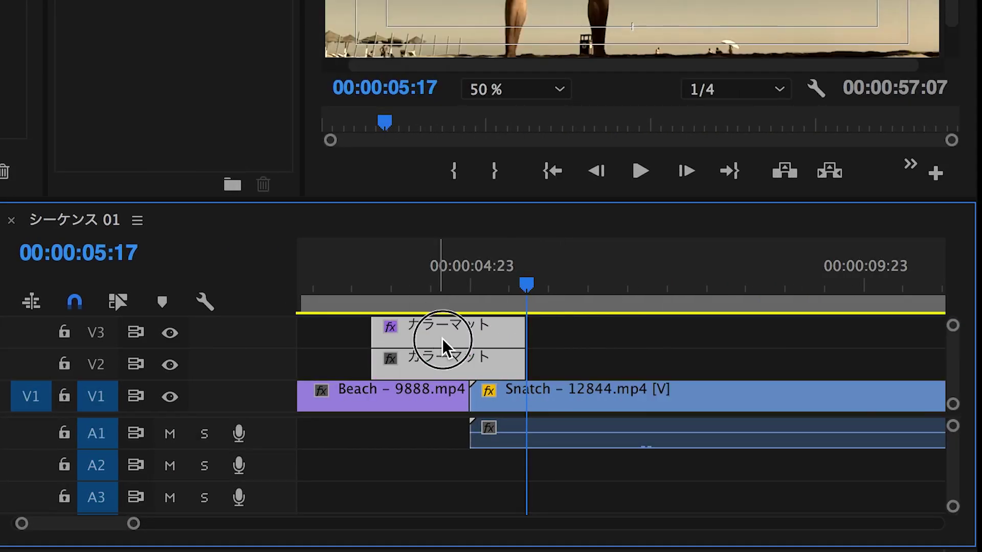
drag(438, 344, 469, 348)
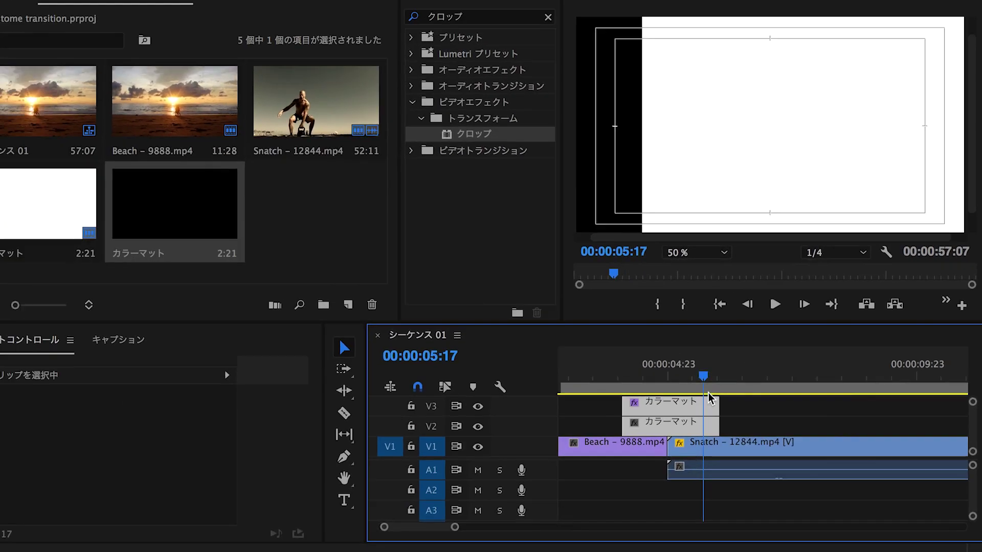
click(497, 324)
drag(637, 381, 609, 385)
key(space)
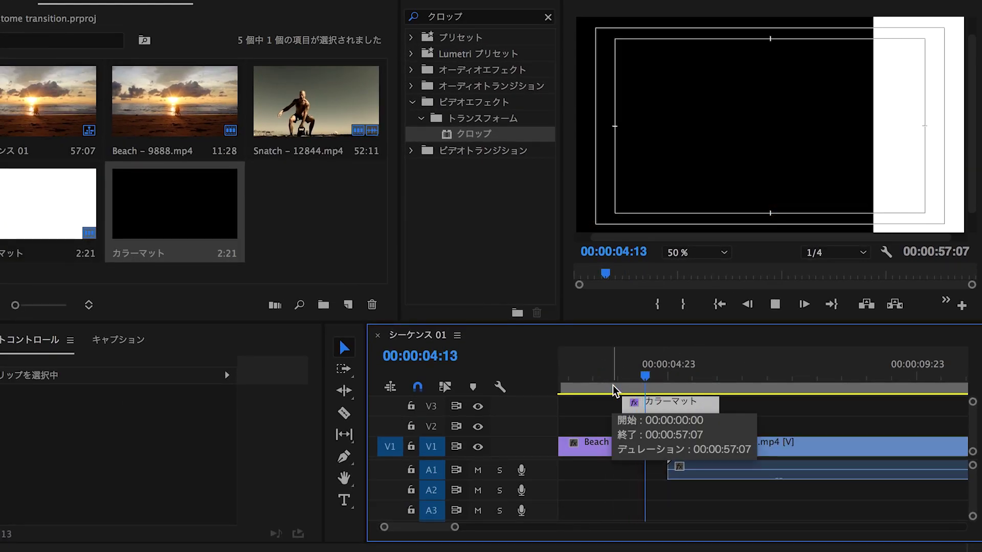
drag(618, 376, 717, 384)
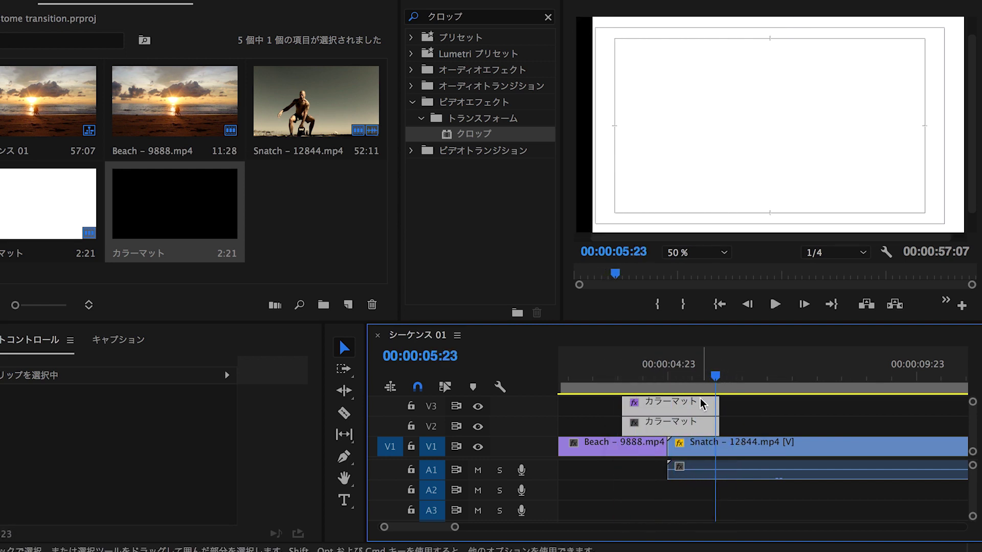
- Nest both matte clips into a sequence named トランジション and move it up to V3
right_click(693, 431)
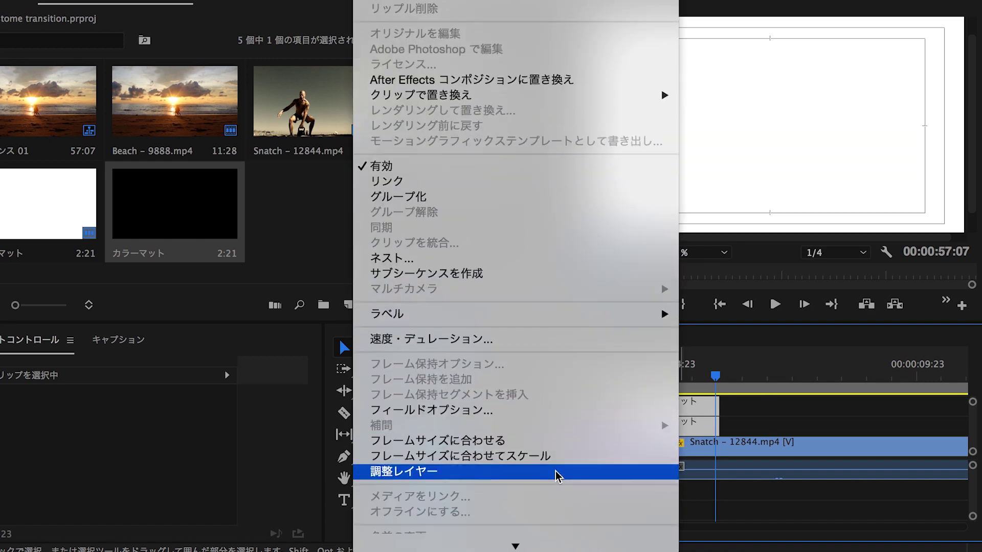
click(491, 220)
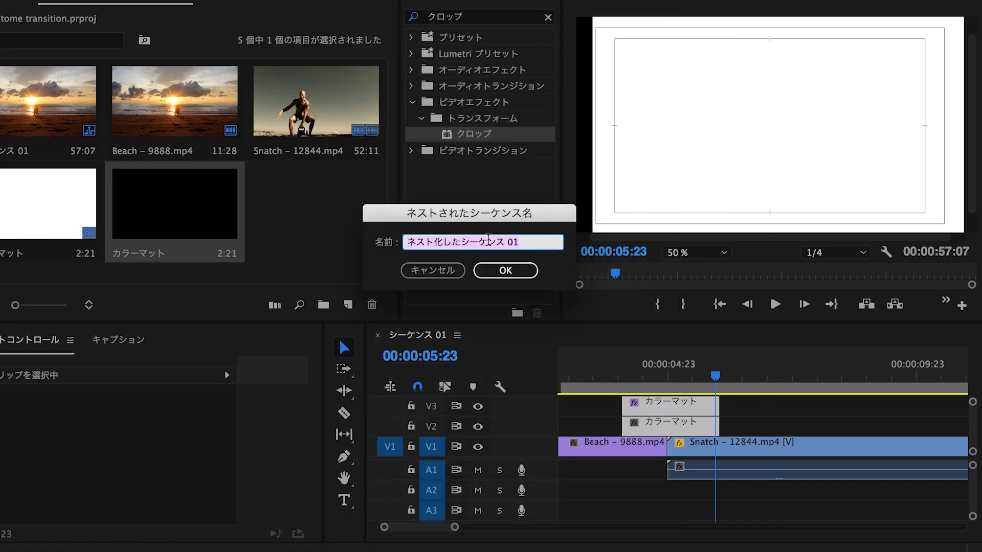
text(とらんじ)
key(Tab)
key(Return)
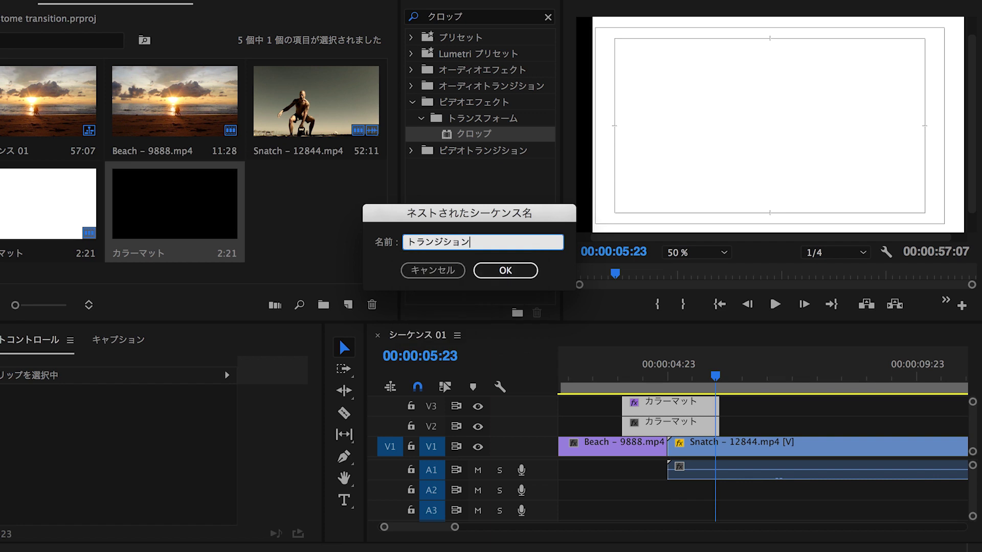
key(Return)
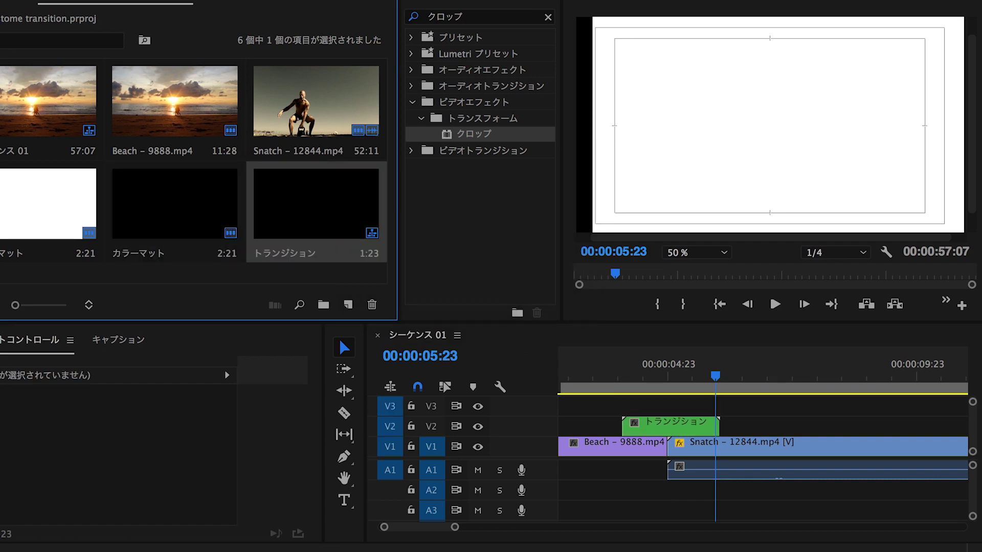
drag(647, 429, 648, 411)
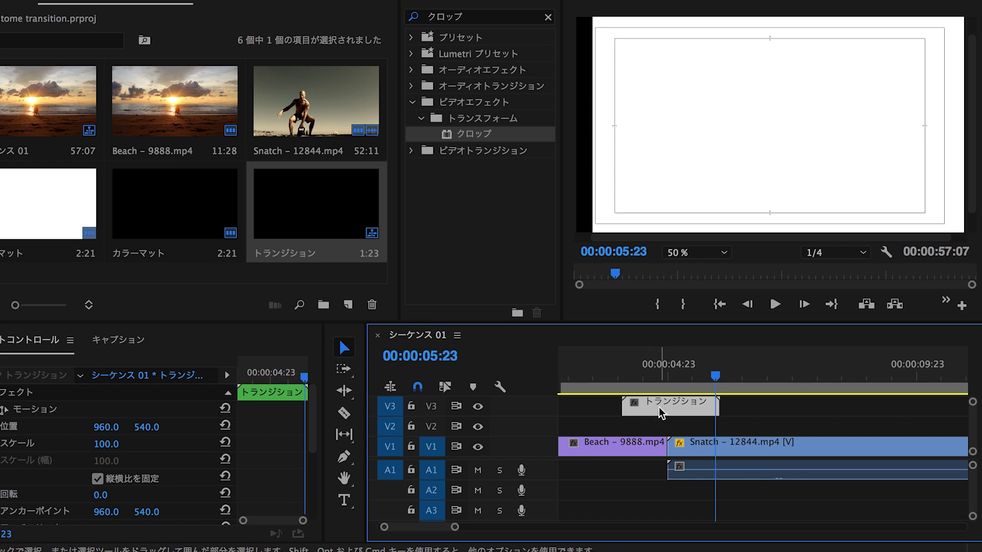
- Shift the トランジション nest about a second earlier and move Snatch up to V2 beneath it
drag(661, 409, 614, 408)
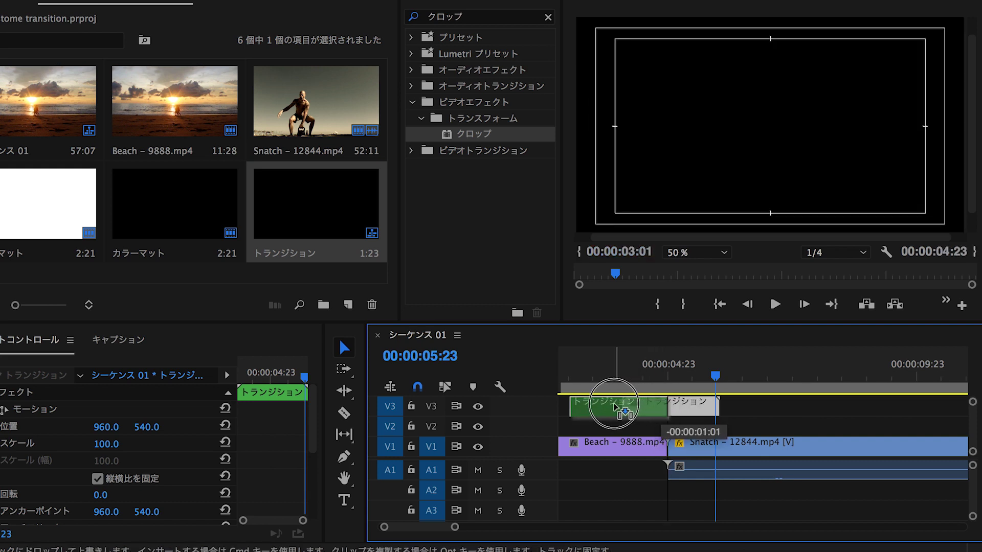
scroll(664, 419, left, 4)
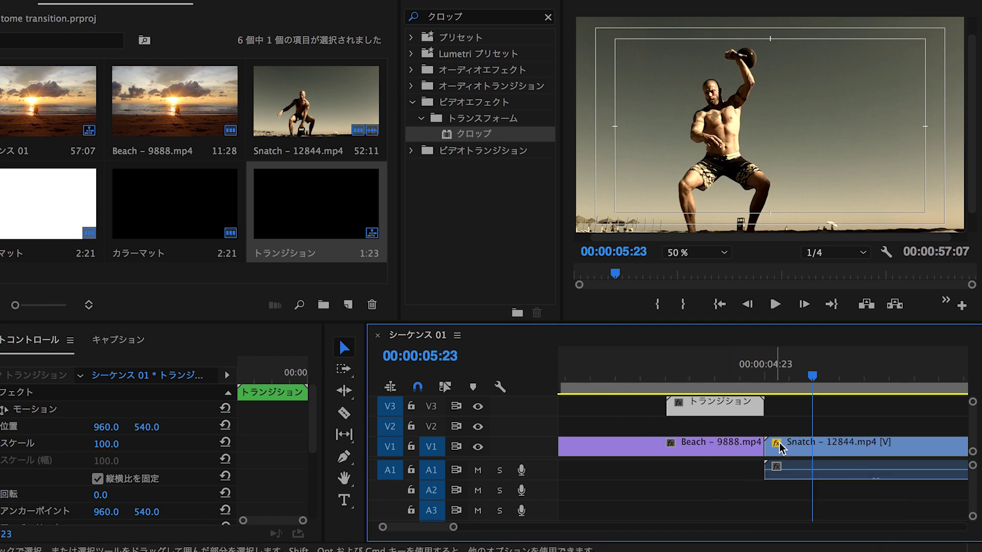
drag(795, 445, 715, 428)
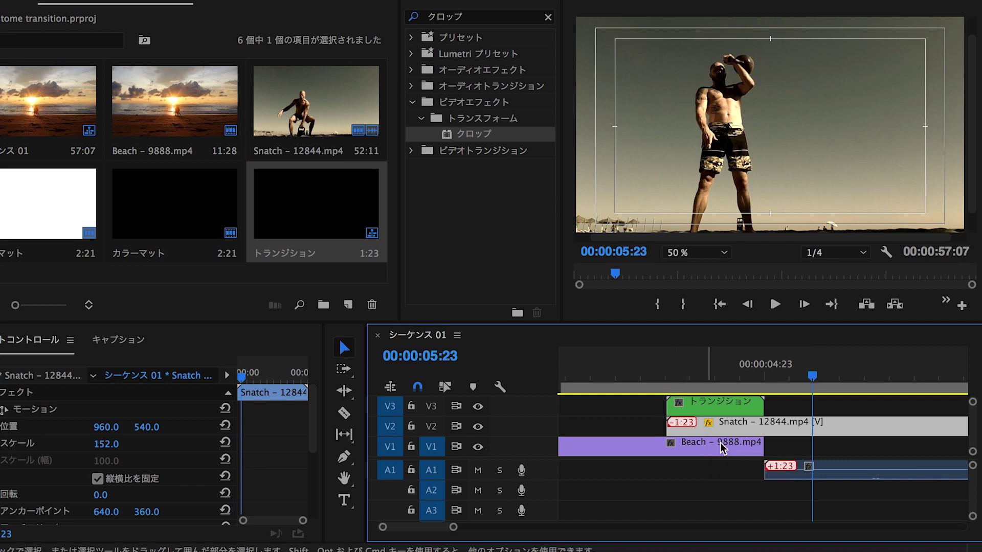
- Align Snatch's A1 audio with its video so both start at 00:00:03:01
click(787, 470)
drag(787, 469, 700, 467)
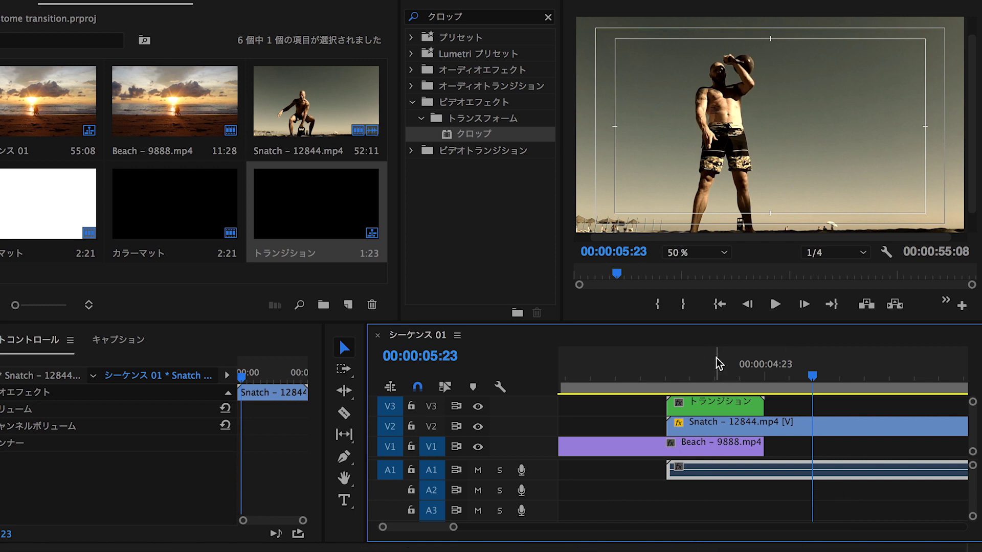
mouse_move(666, 369)
mouse_down()
mouse_move(708, 376)
mouse_move(659, 391)
mouse_up()
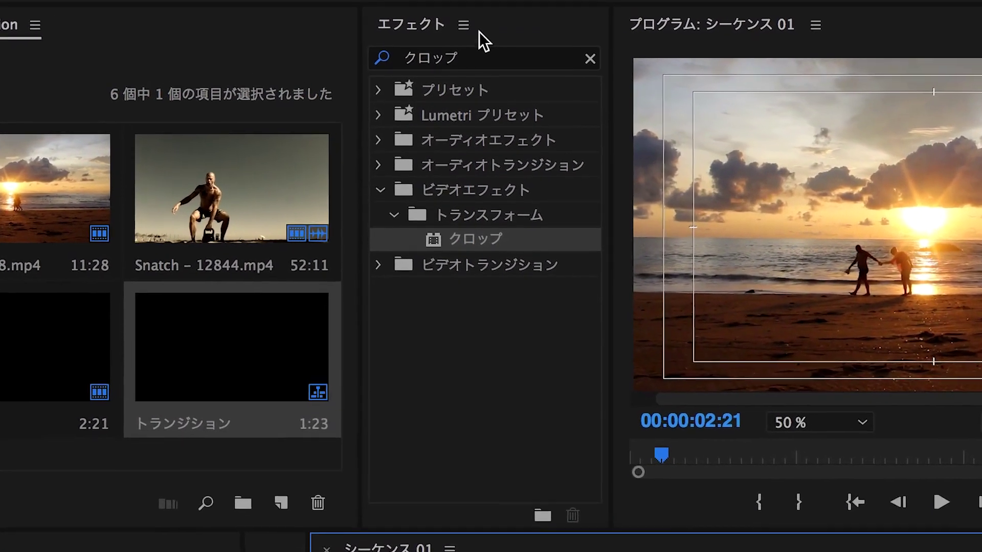
drag(478, 49, 375, 49)
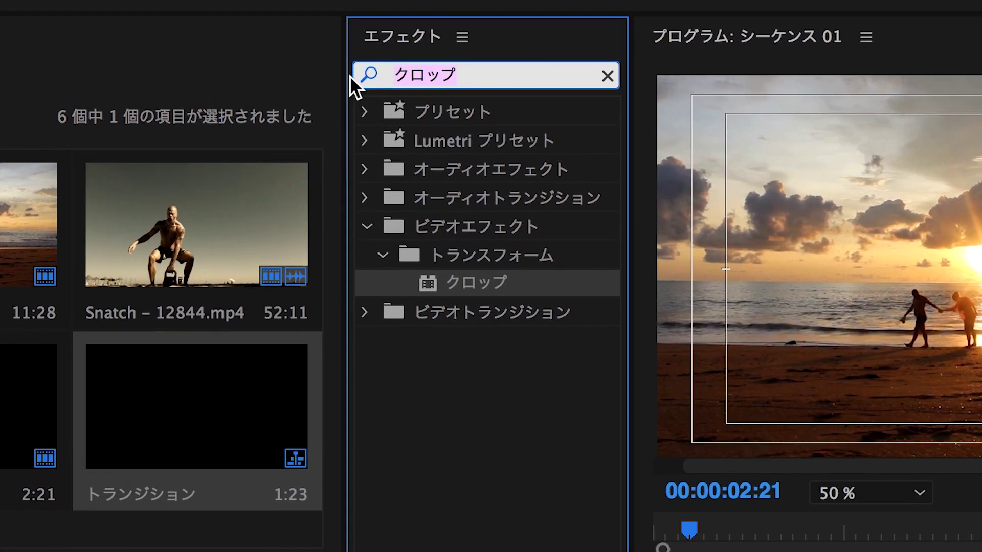
- Search マット and drop トラックマットキー onto both the Beach and Snatch clips
text(matto)
key(Tab)
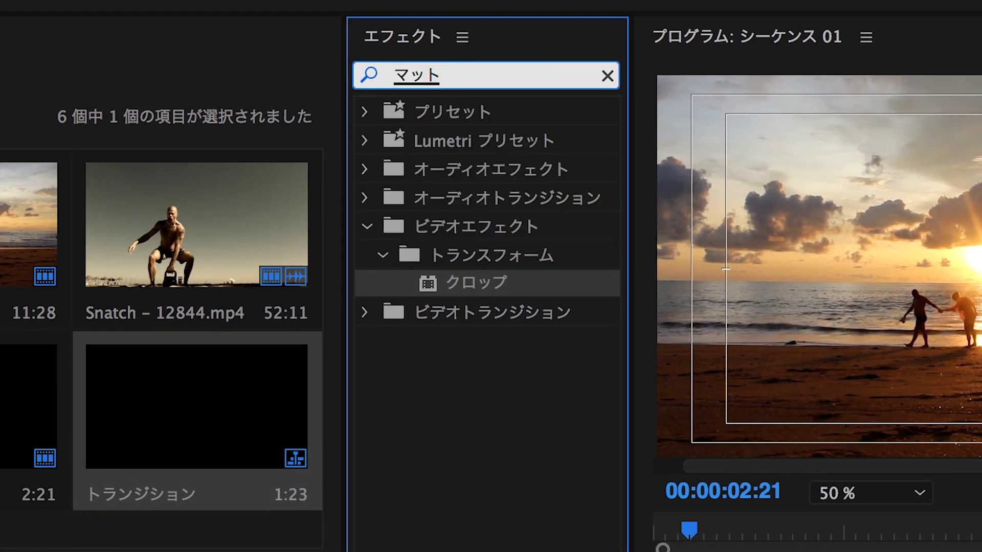
key(Return)
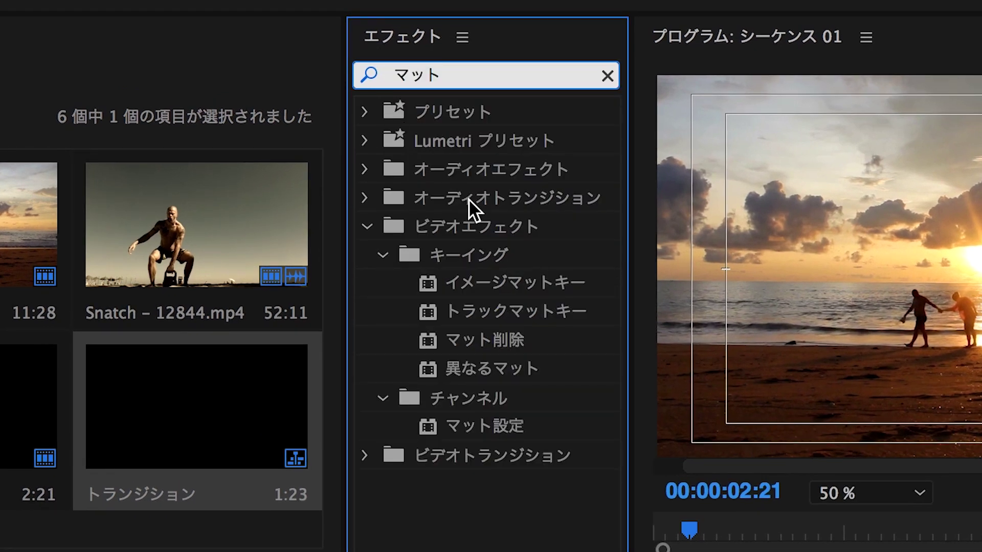
drag(493, 306, 557, 497)
drag(430, 141, 667, 482)
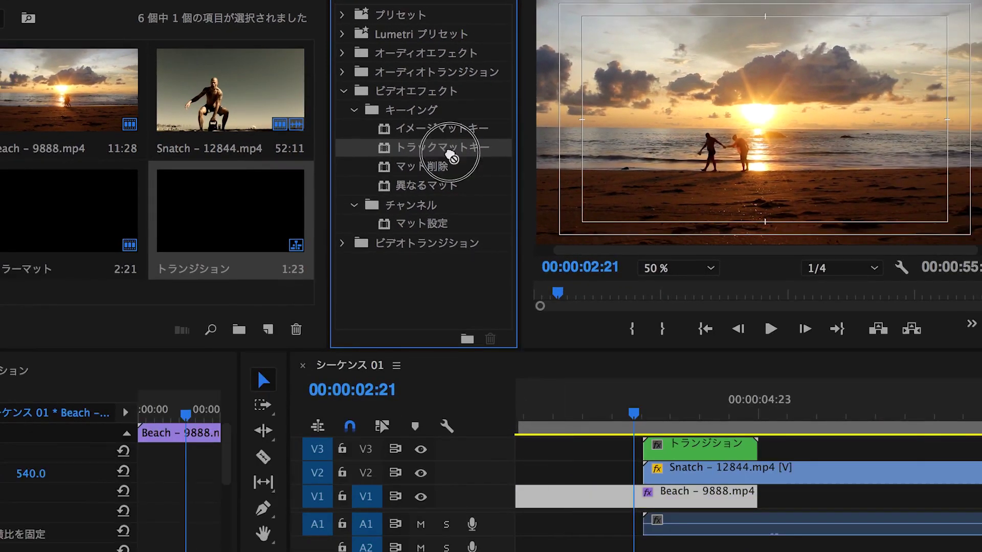
- Set the Beach clip's Track Matte Key matte source to Video 3
click(621, 498)
scroll(258, 408, down, 2)
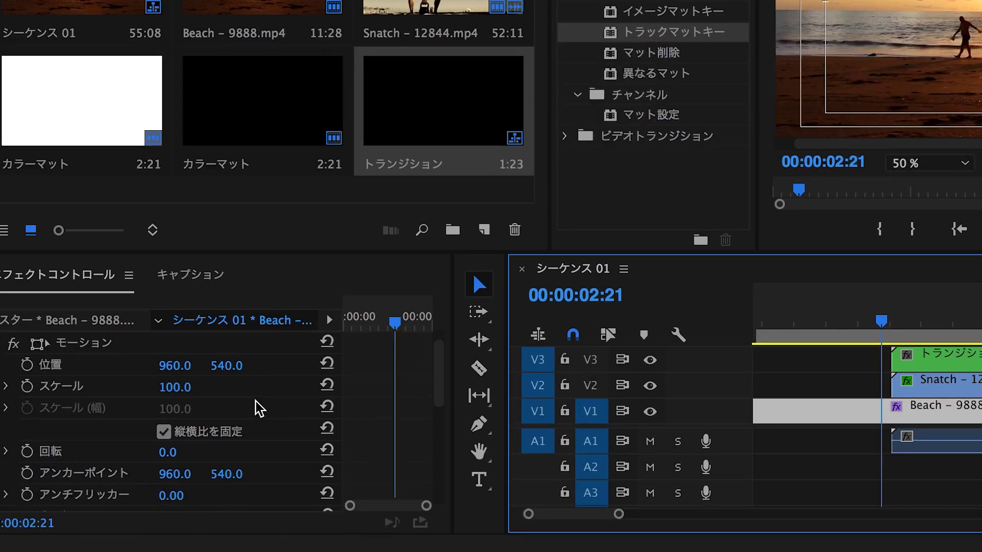
scroll(258, 408, down, 8)
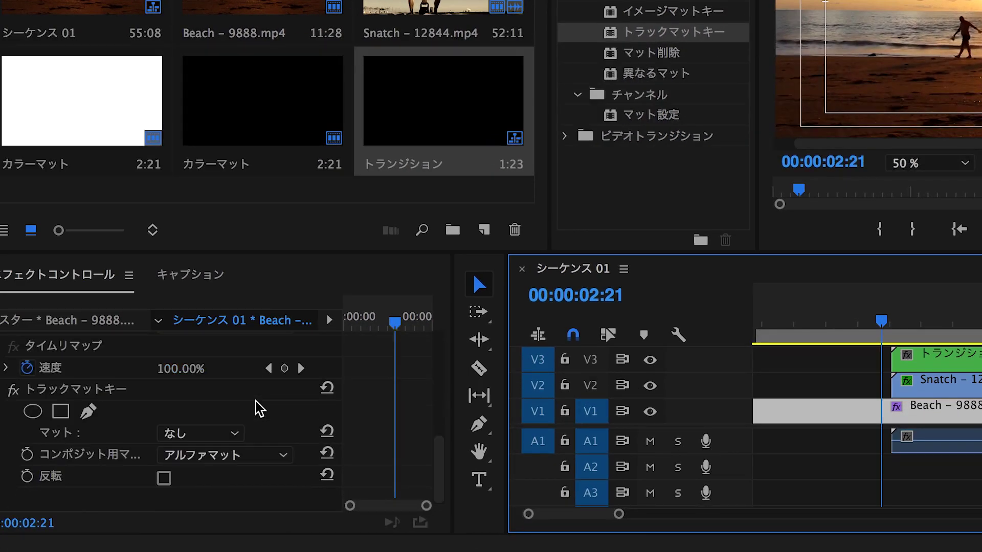
click(228, 438)
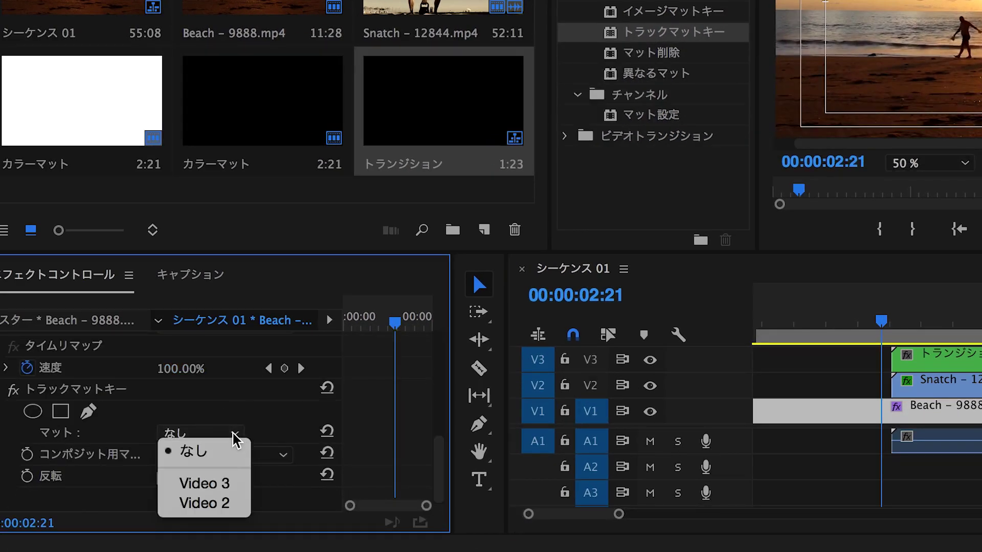
click(230, 489)
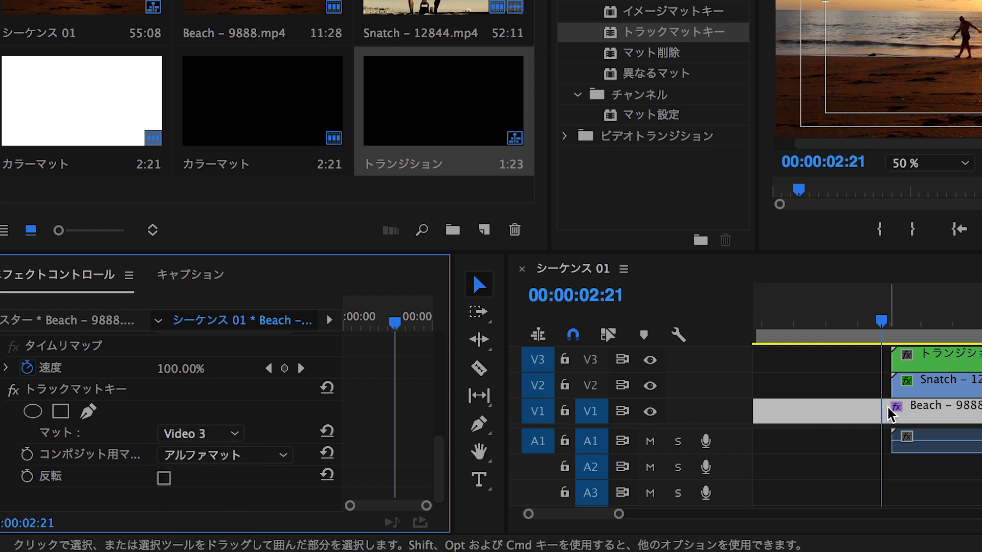
click(924, 356)
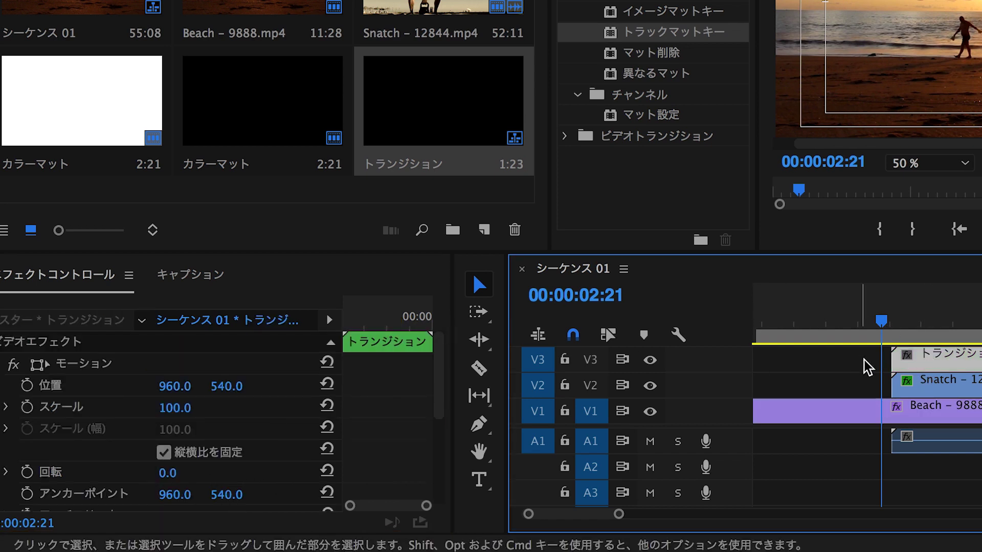
click(859, 414)
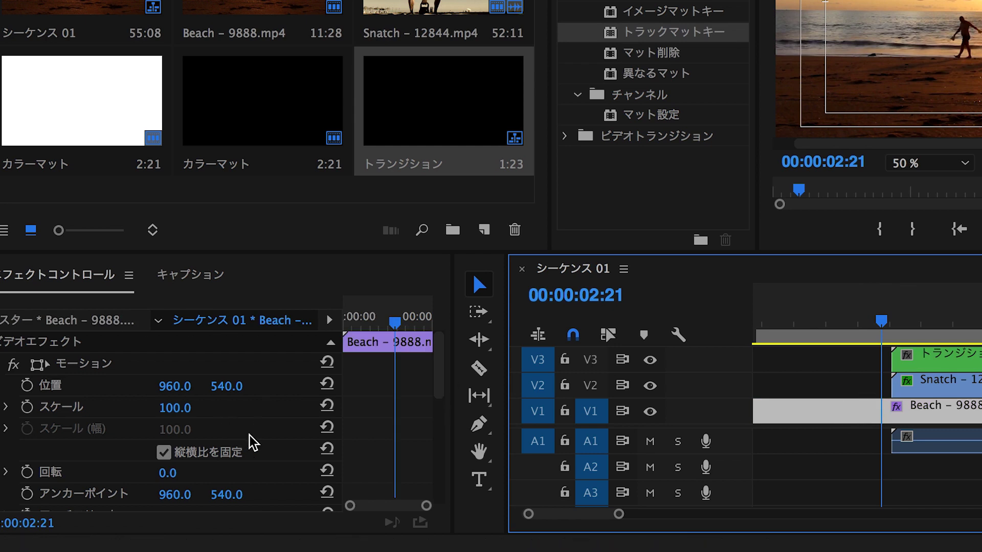
- Set Beach's Composite Using to ルミナンスマット and enable 反転
scroll(264, 439, down, 3)
scroll(263, 440, down, 5)
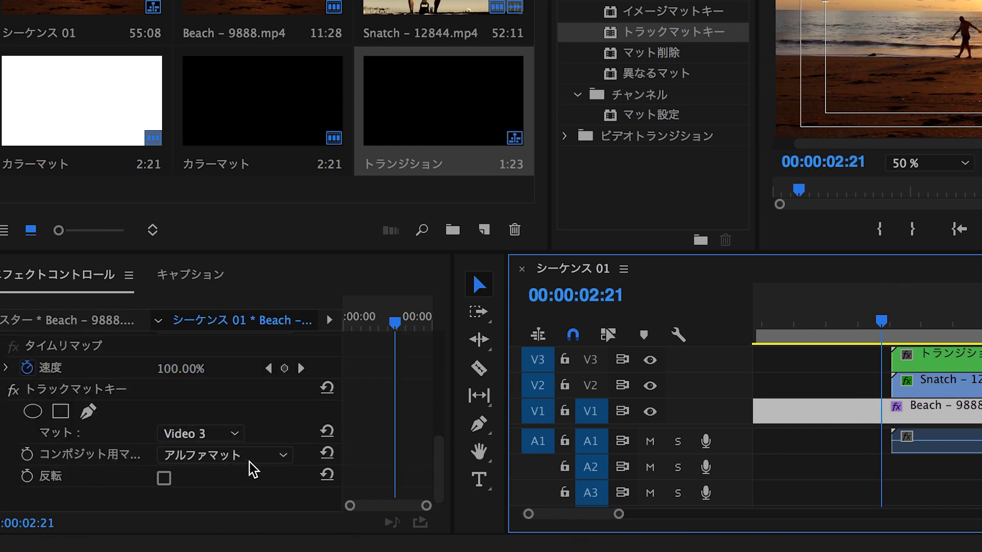
click(285, 456)
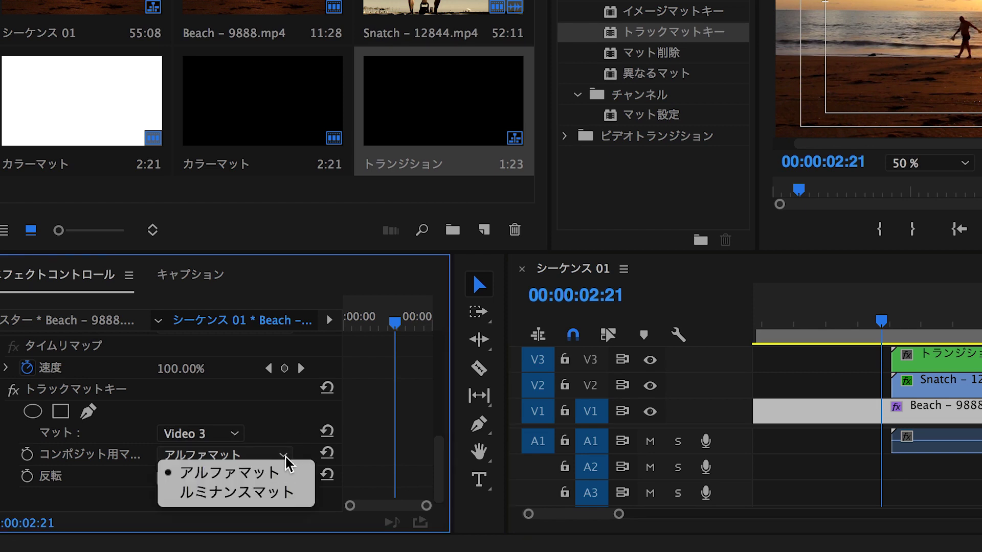
click(281, 493)
click(163, 479)
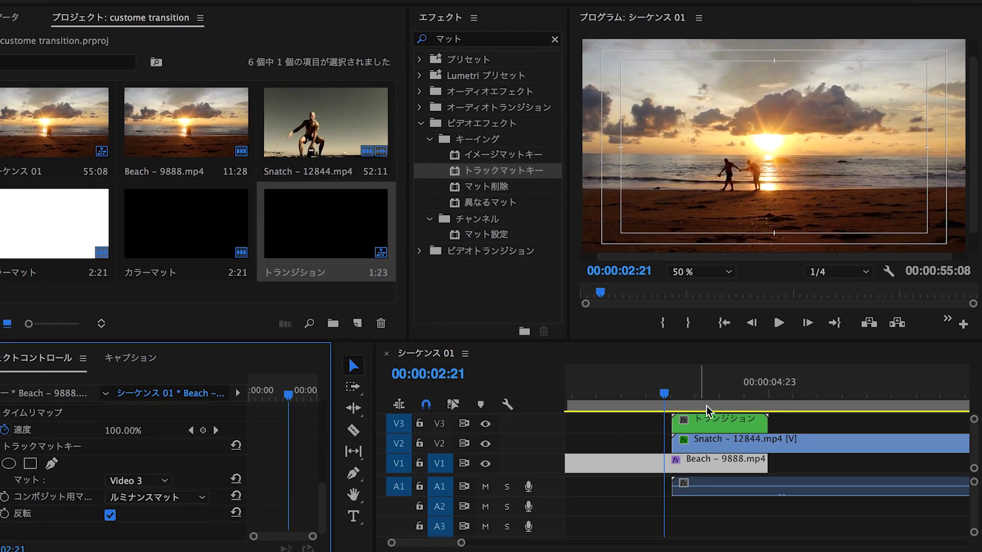
- Give Snatch's Track Matte Key matte Video 3, composite ルミナンスマット, with 反転 checked
drag(665, 396, 718, 396)
click(719, 450)
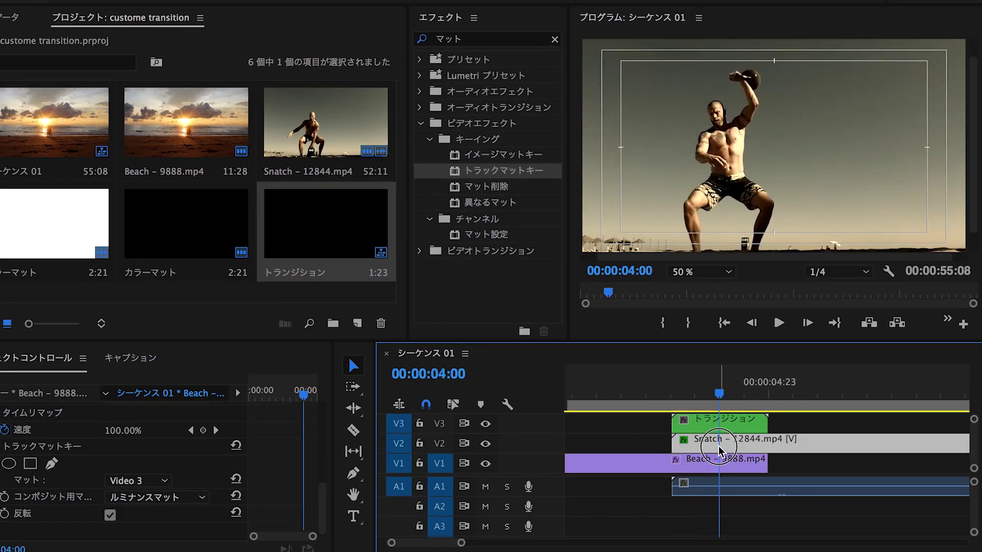
scroll(201, 477, down, 5)
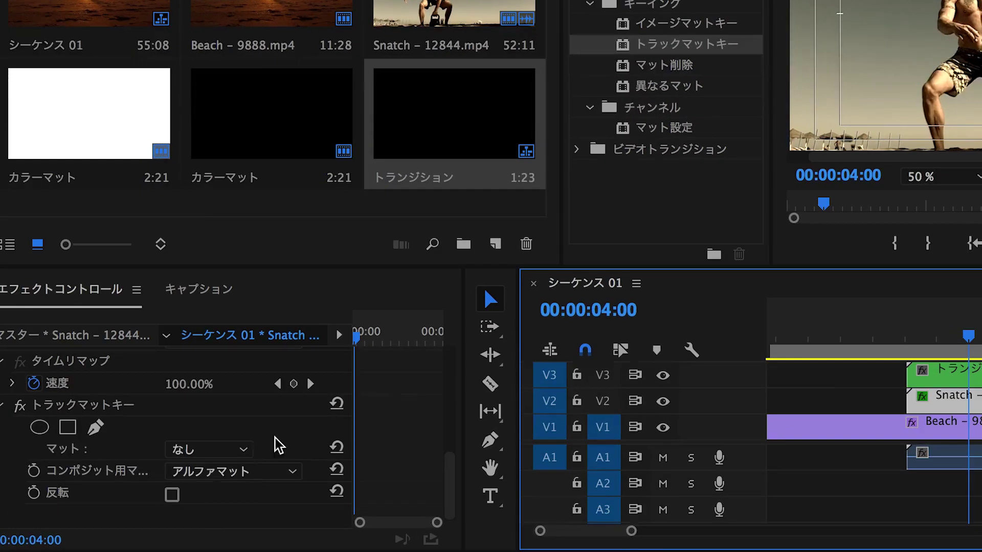
click(162, 480)
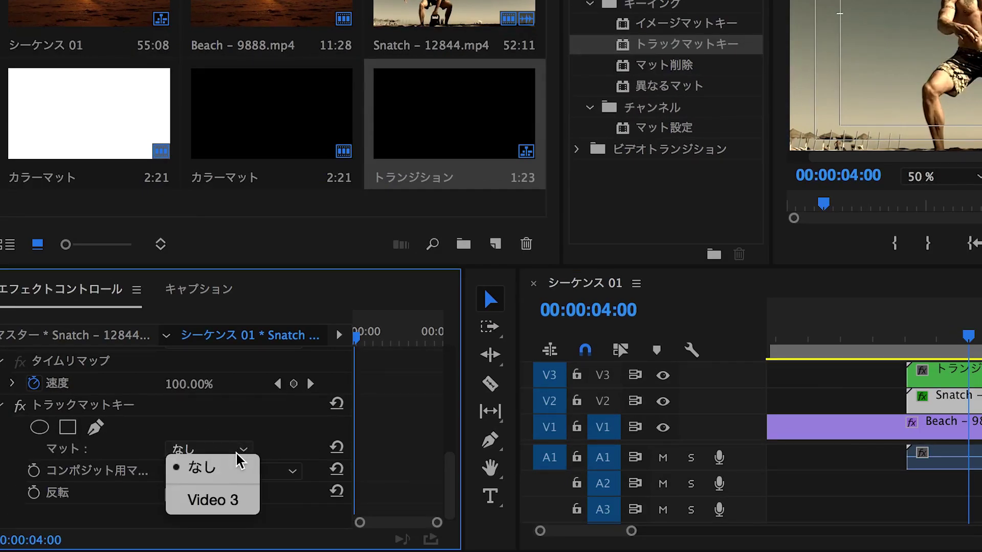
click(234, 501)
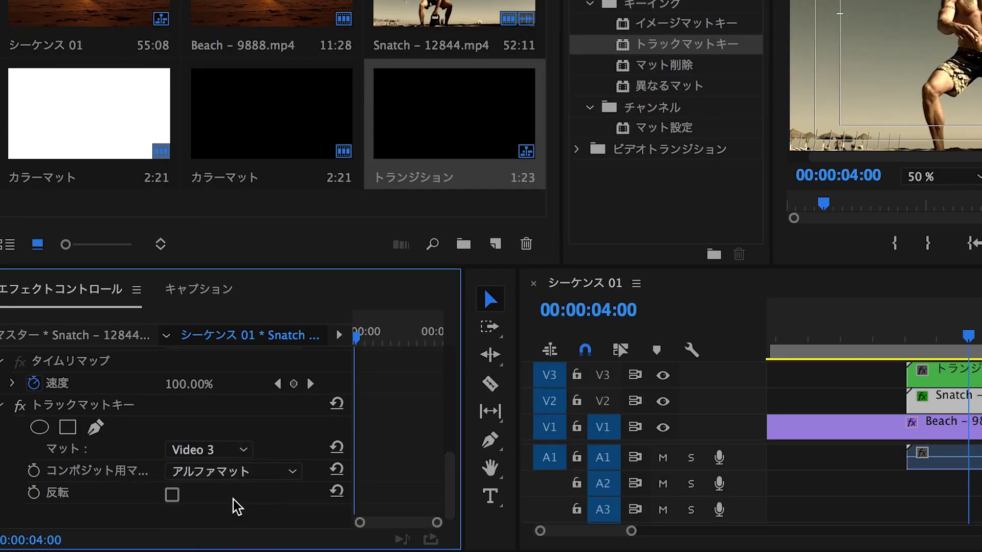
click(230, 471)
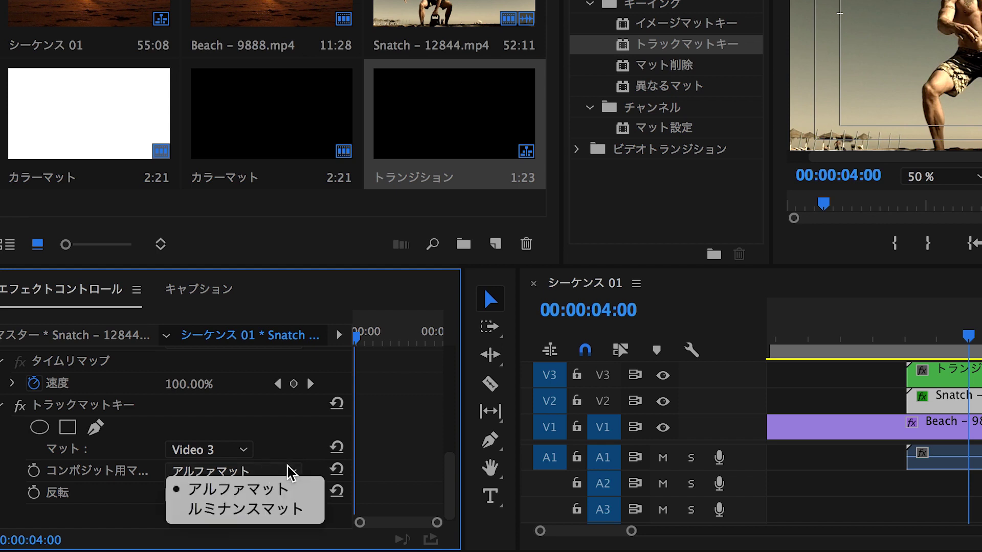
click(276, 509)
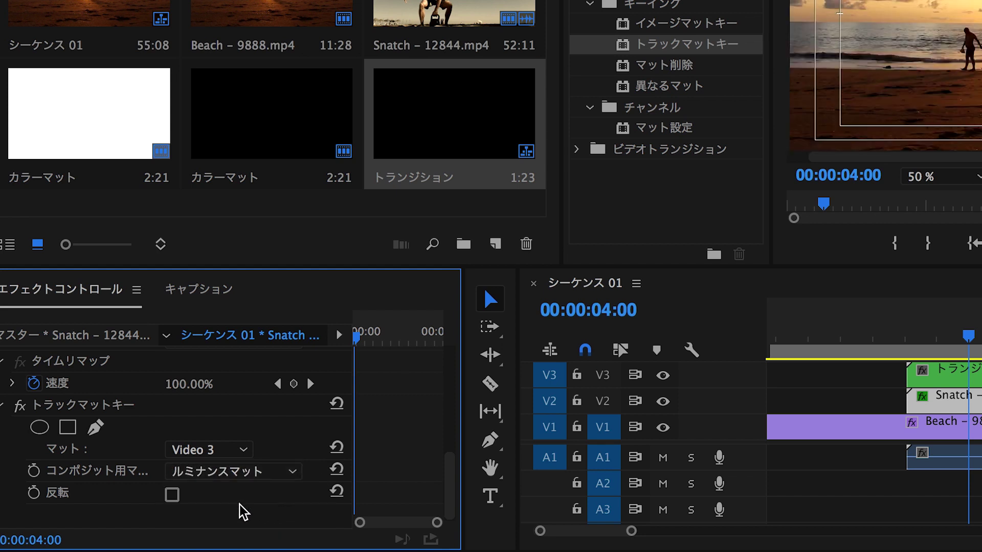
click(172, 495)
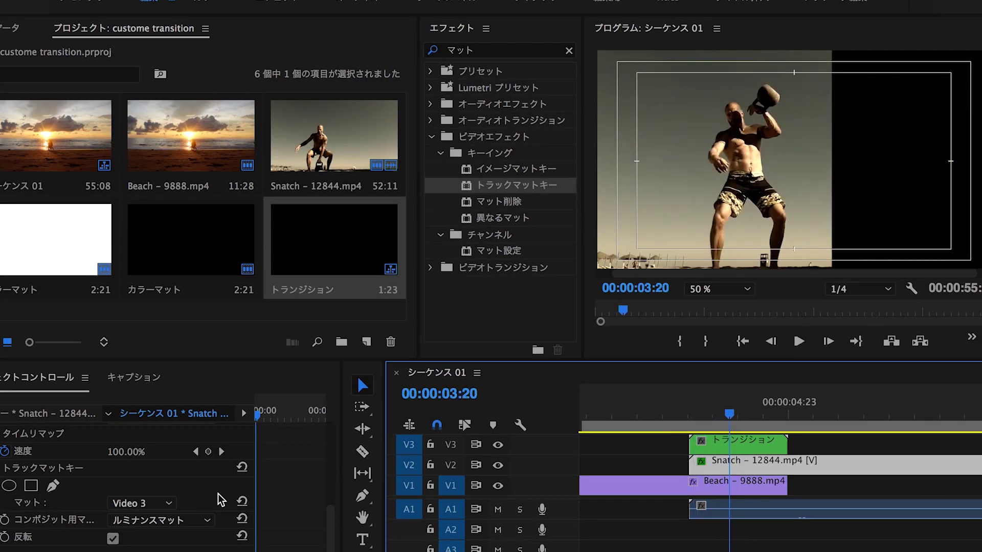
- Turn off Reverse in Track Matte Key and preview the Beach-to-Snatch wipe
click(112, 538)
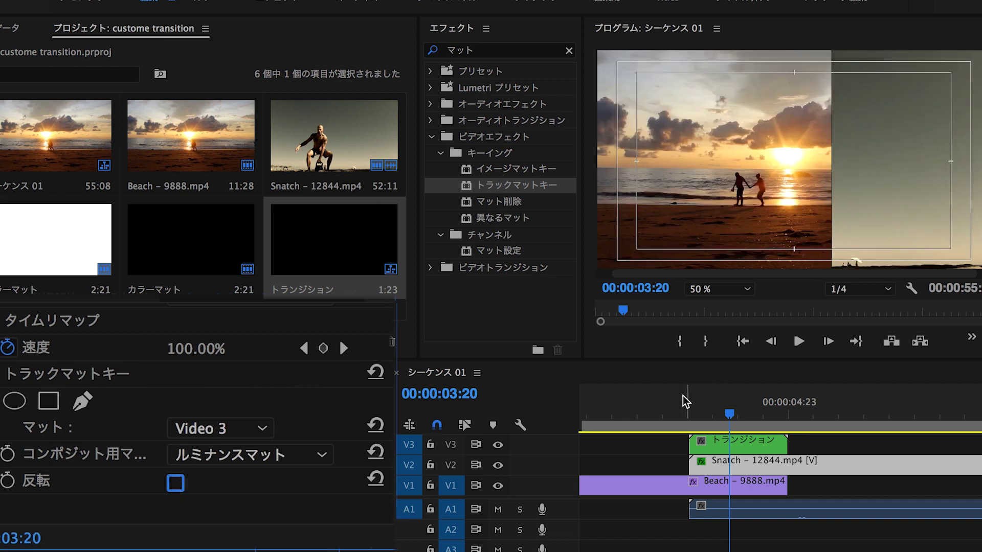
click(671, 409)
key(space)
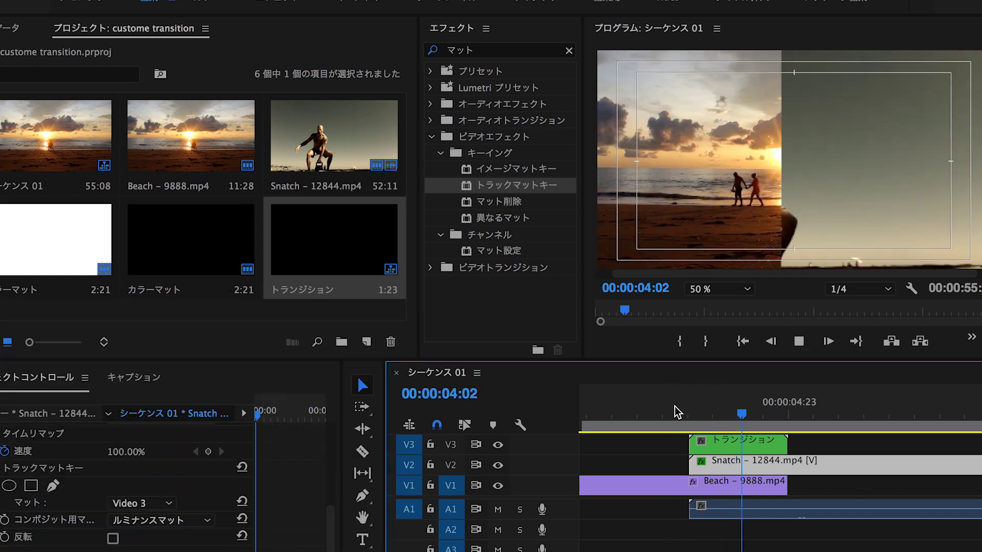
key(space)
- Replay the wipe several times, then zoom the timeline in and step to 00:00:05:00
click(688, 409)
key(space)
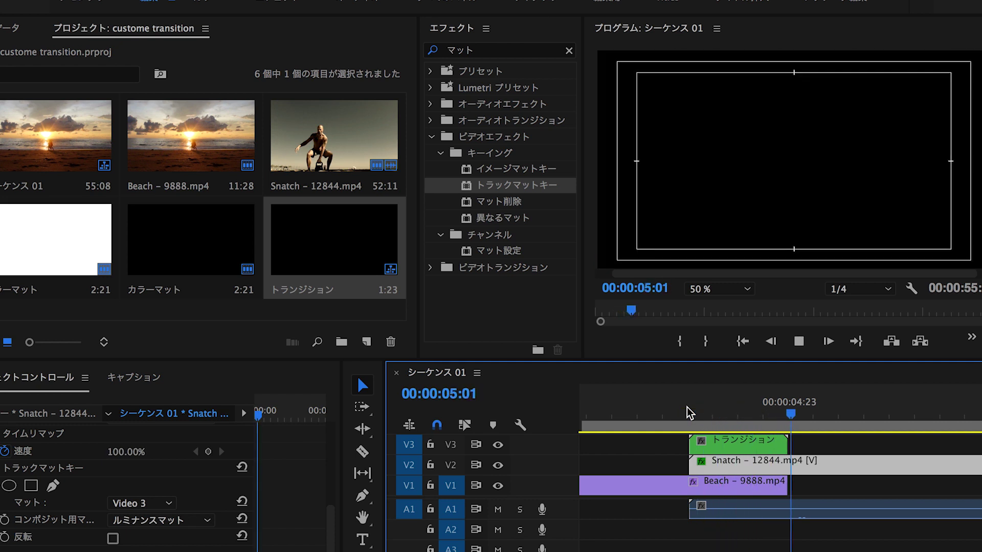
click(688, 412)
key(space)
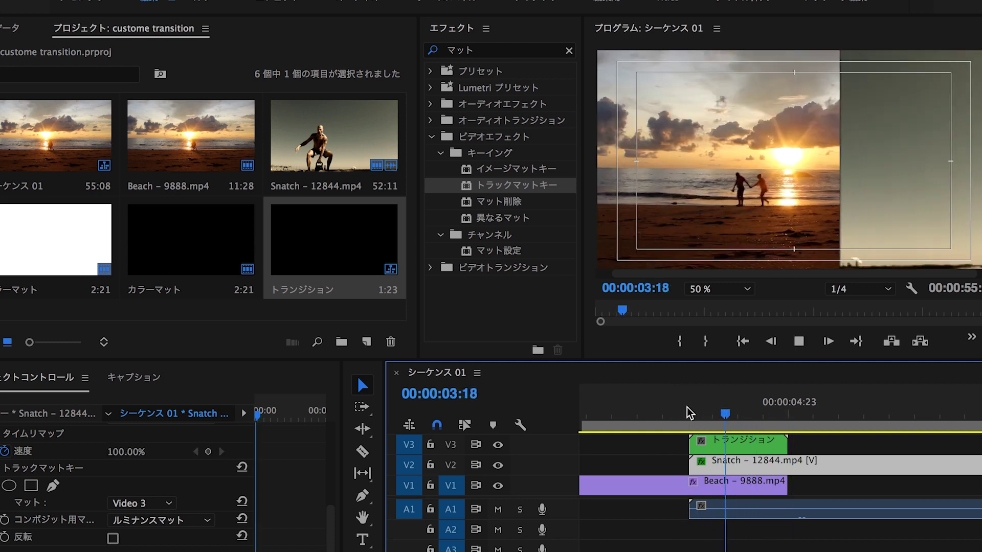
click(688, 412)
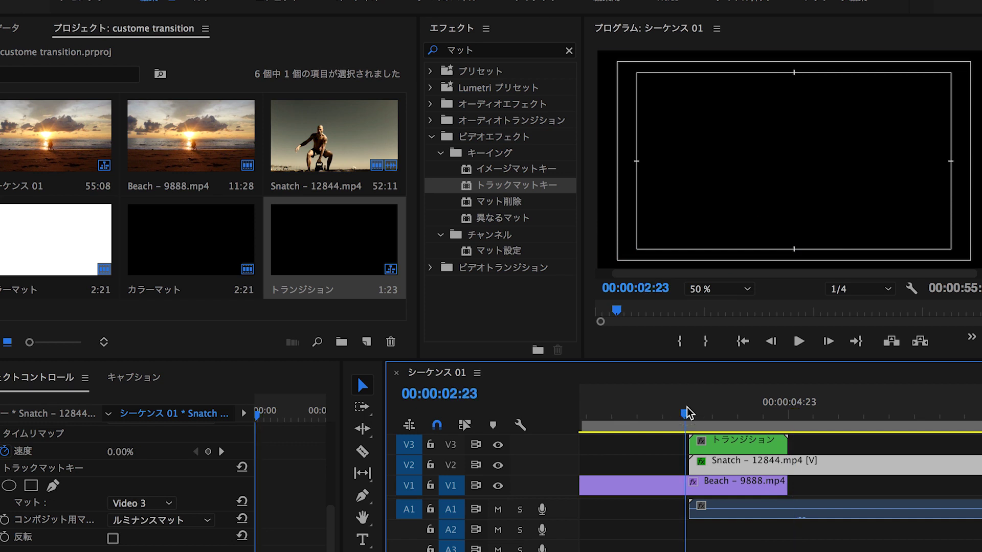
key(space)
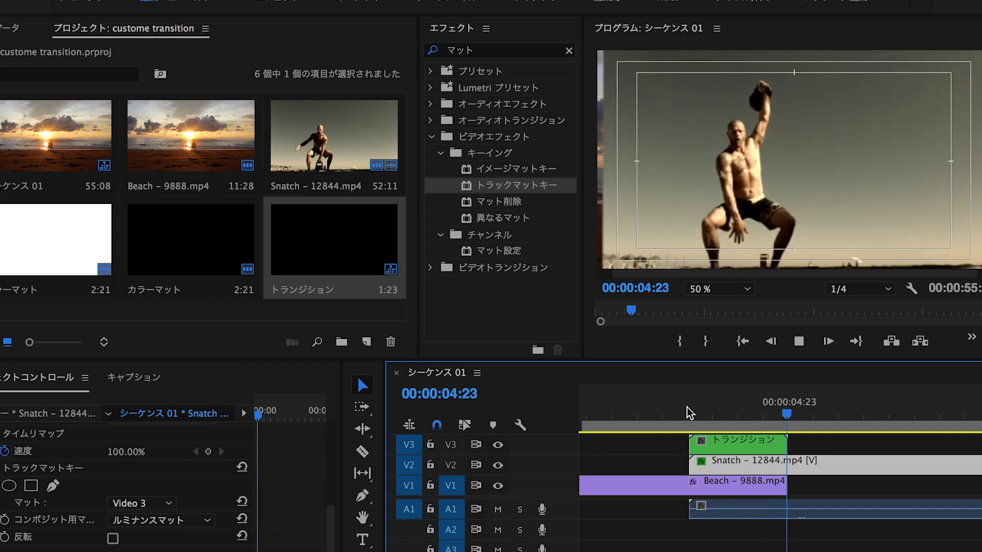
click(688, 412)
key(space)
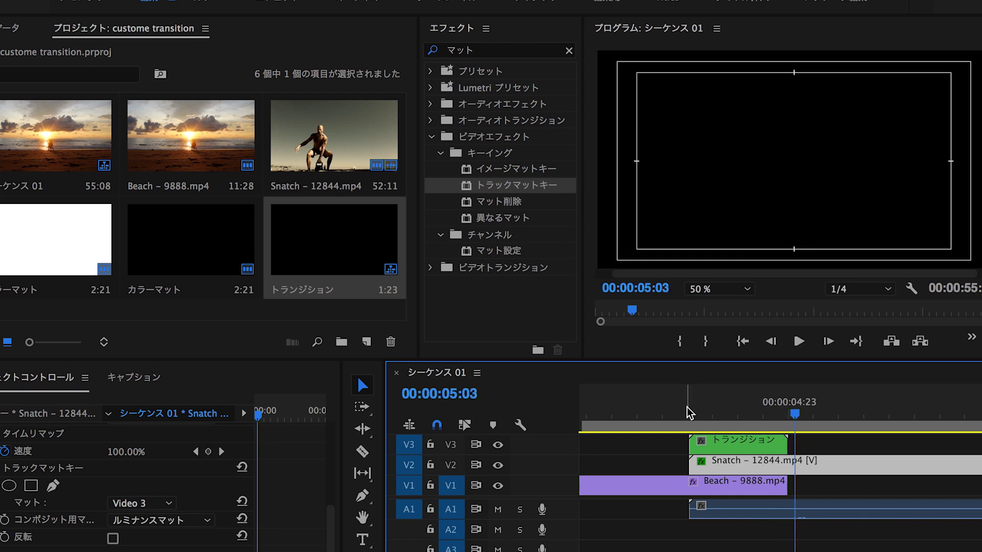
click(688, 411)
key(space)
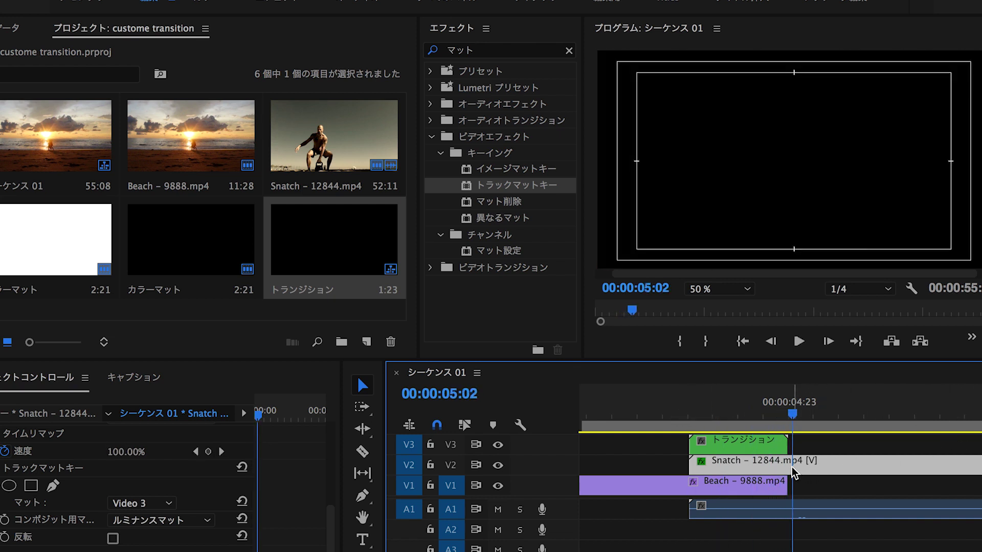
key(equal)
key(equal)
key(Up)
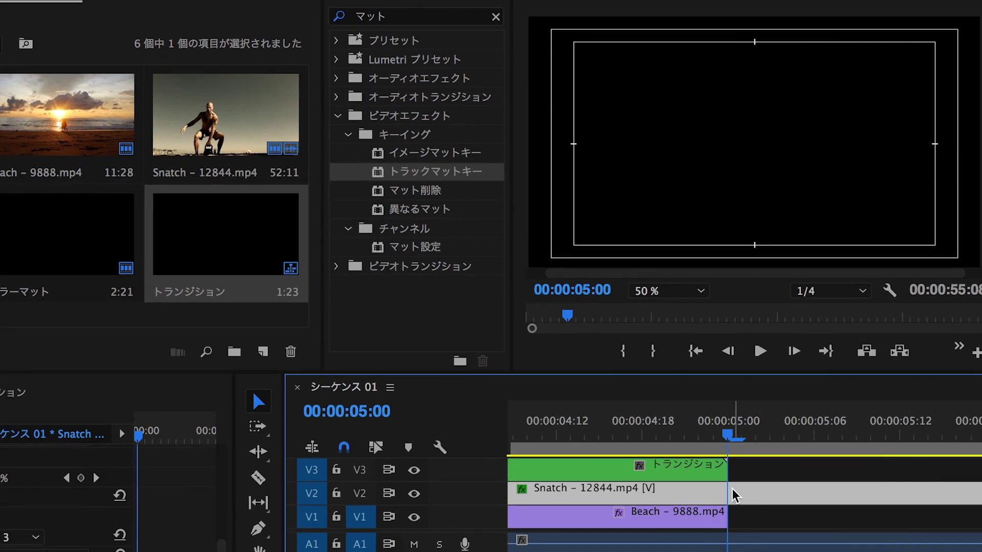
- Cut the V2 Snatch clip at 00:00:05:00 with the Razor tool
click(258, 477)
click(728, 495)
key(v)
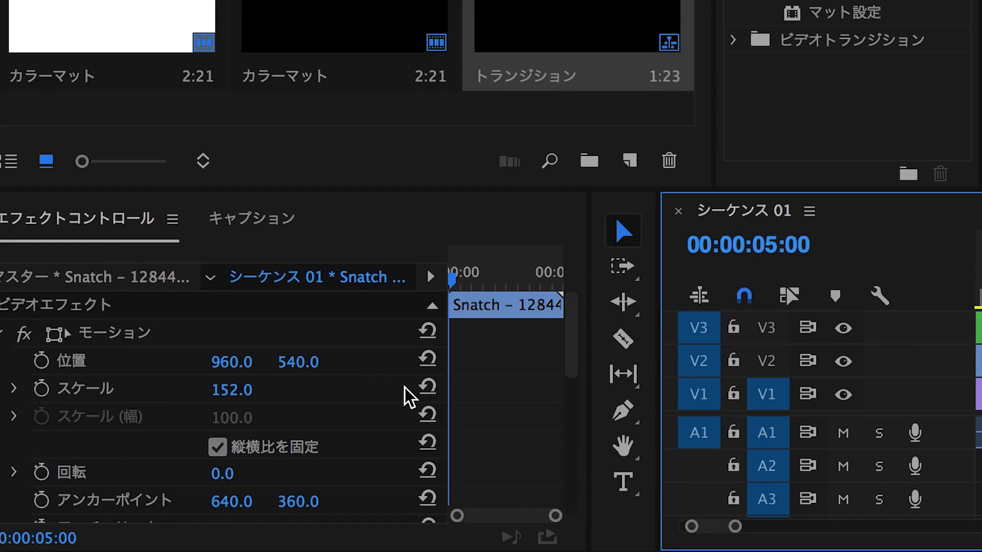
- Delete Track Matte Key from the later Snatch piece and zoom the timeline back out
scroll(372, 409, down, 10)
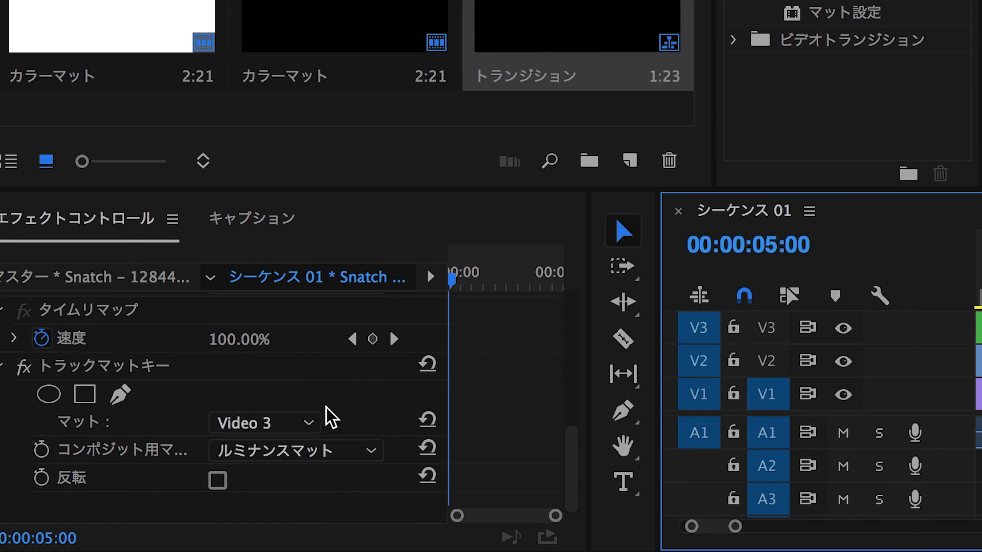
click(101, 363)
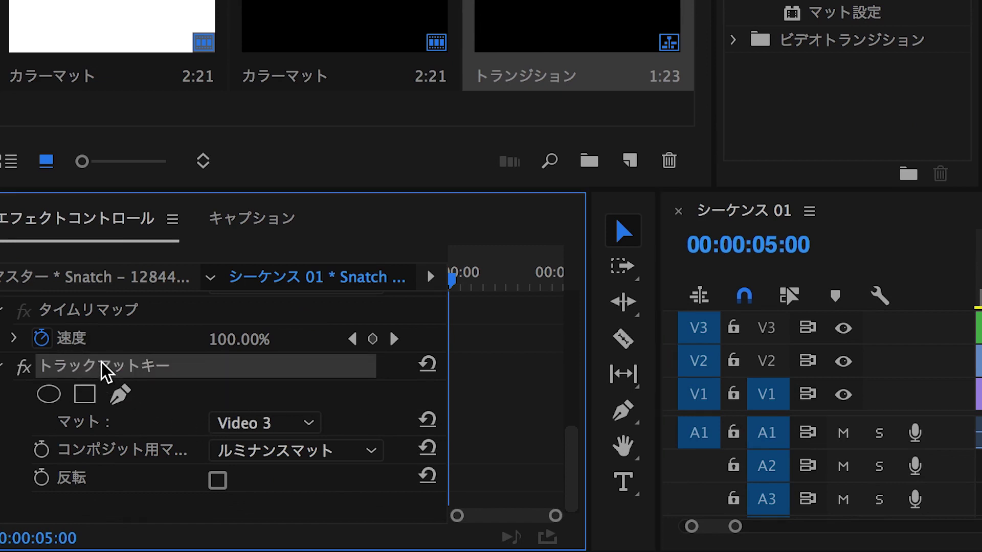
key(Delete)
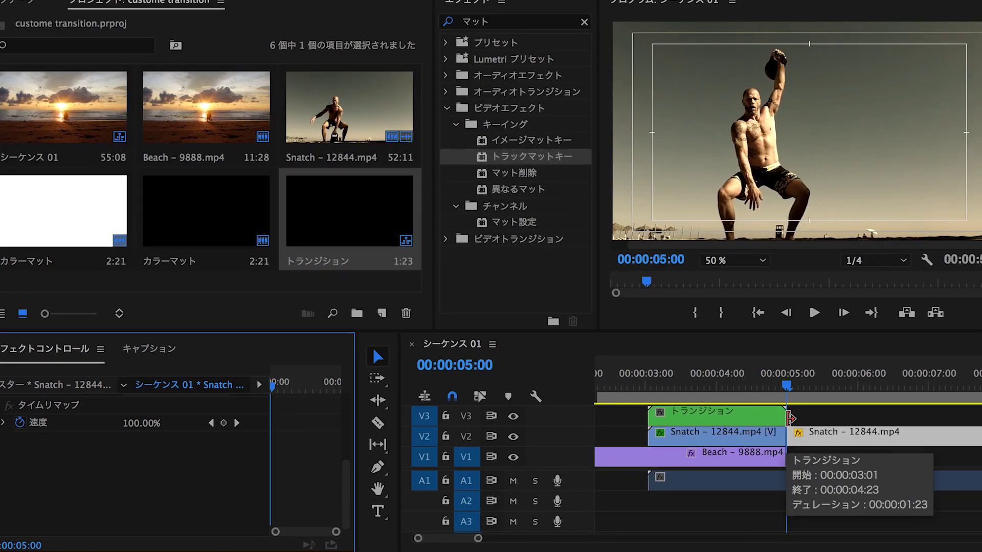
key(minus)
click(672, 387)
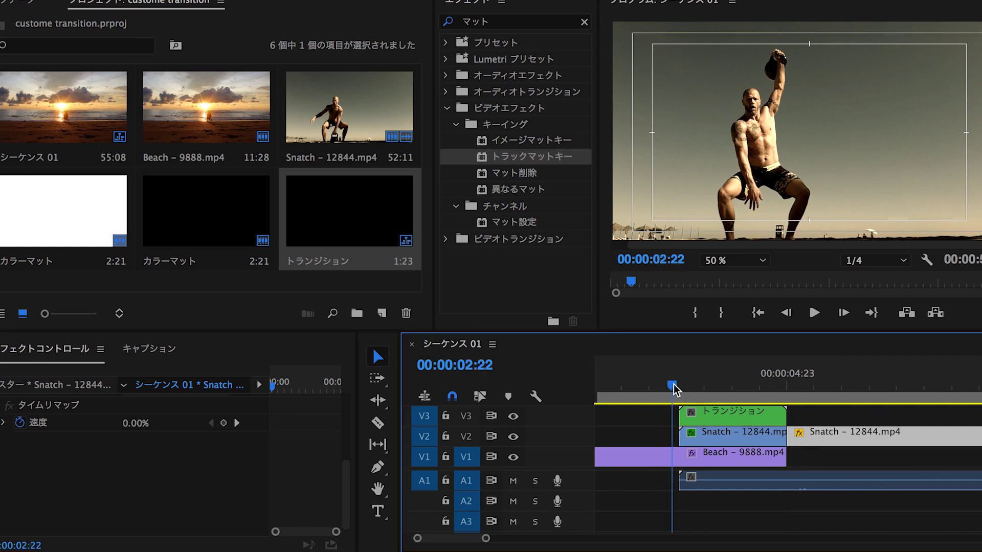
- Play the Beach-to-Snatch wipe twice, then select the V3 トランジション nest mid-wipe
key(space)
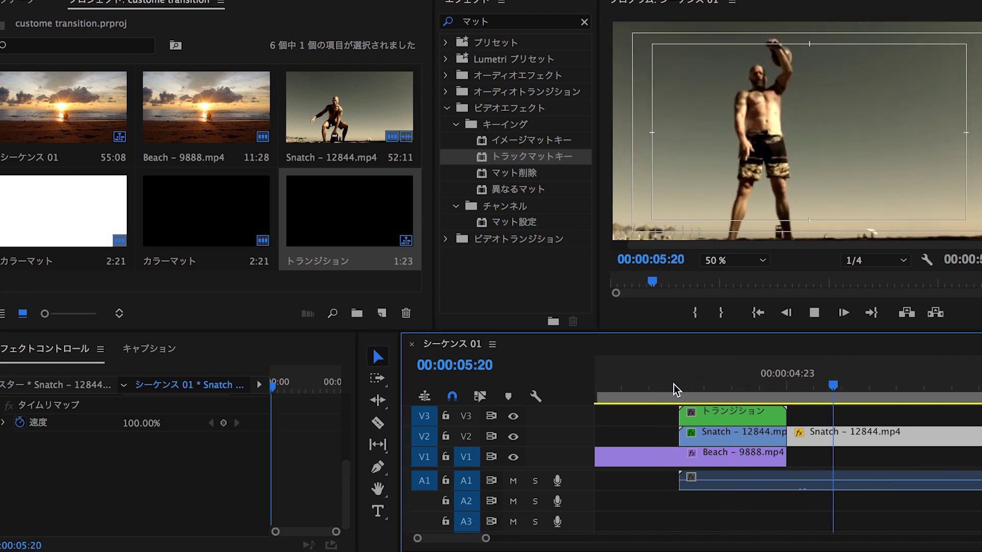
click(663, 387)
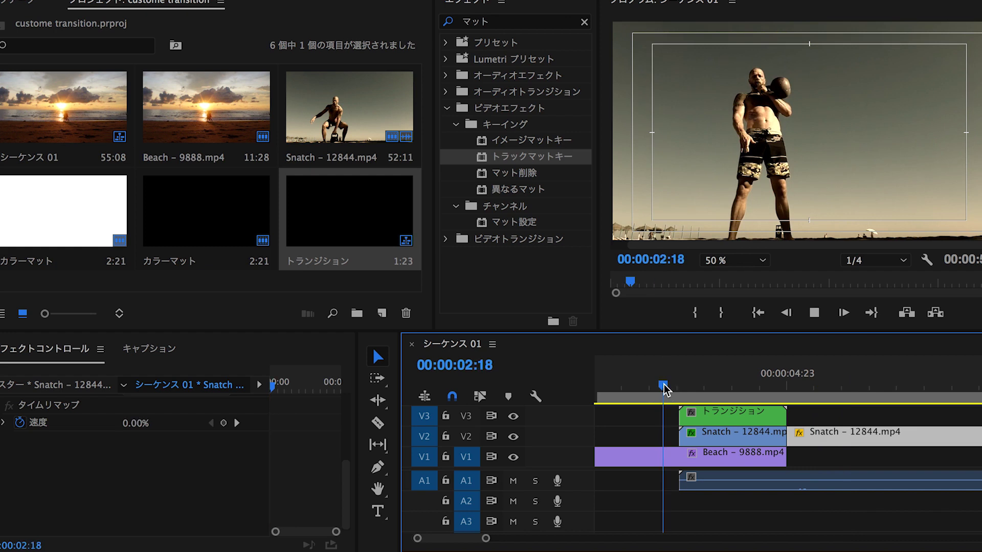
key(space)
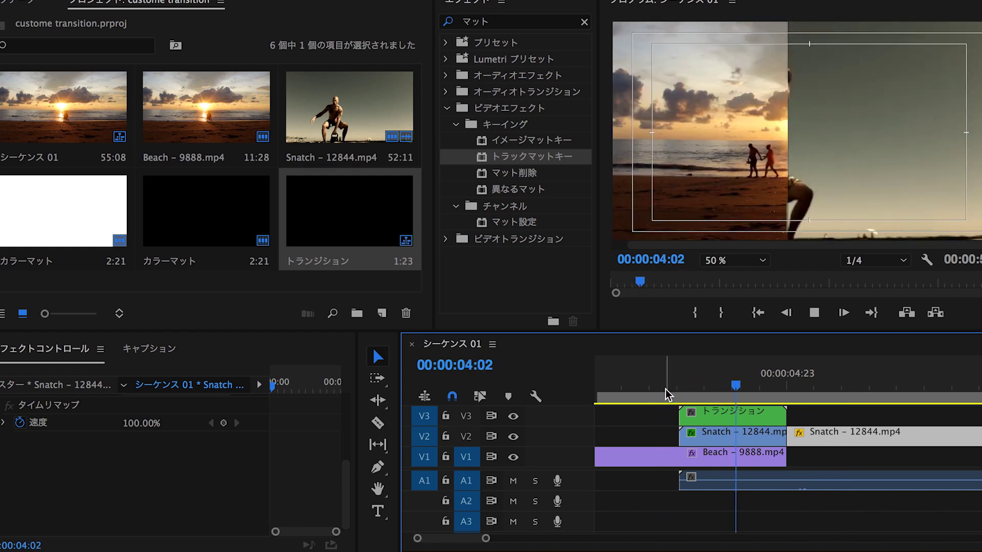
key(space)
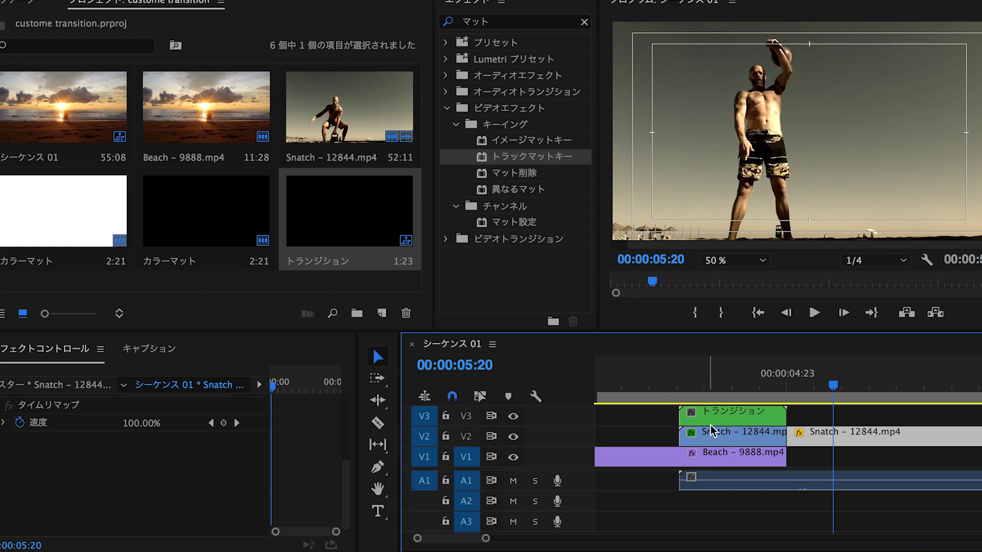
click(723, 381)
click(726, 416)
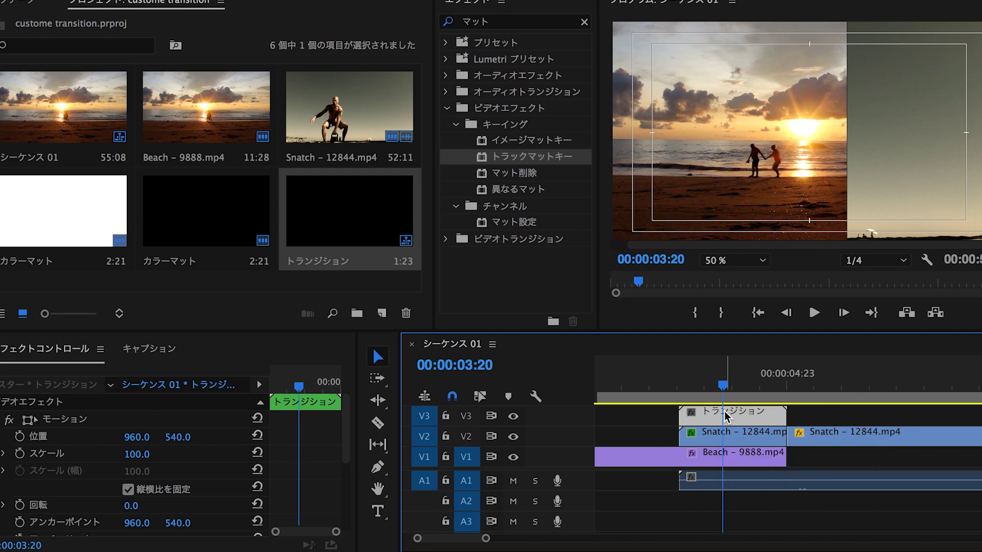
- Inside the トランジション nest, clear the top colour matte's existing Crop Right keyframes
double_click(726, 416)
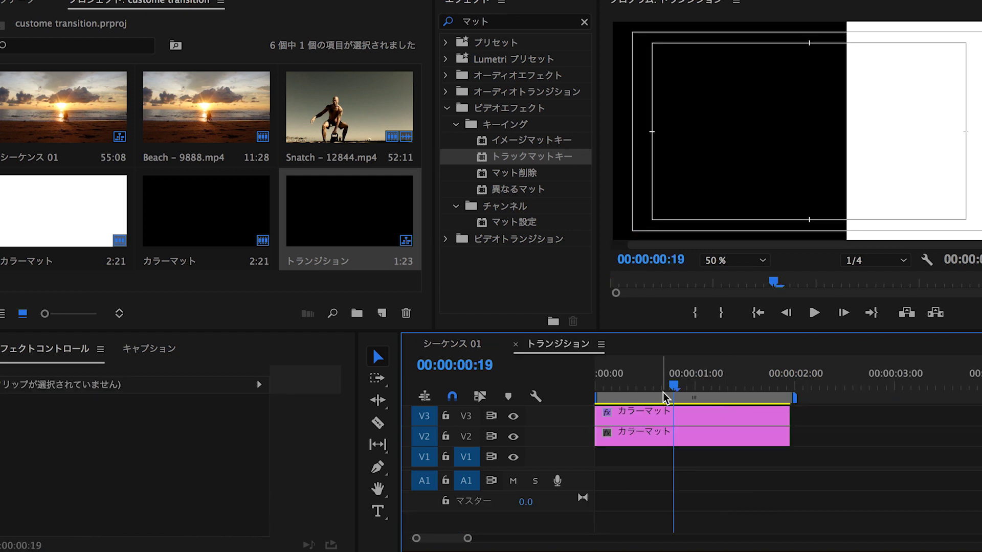
click(664, 417)
scroll(312, 460, down, 2)
scroll(310, 460, down, 5)
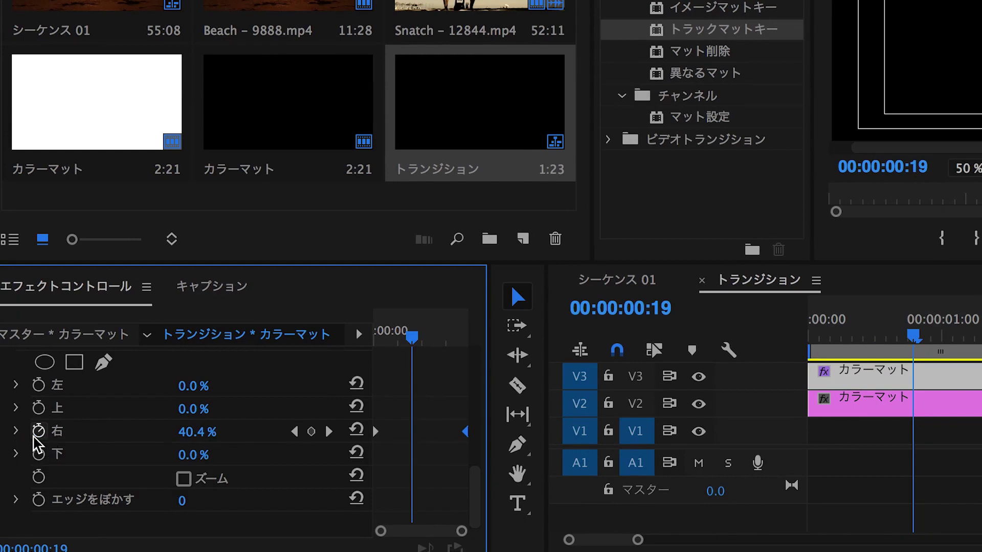
click(38, 431)
key(Return)
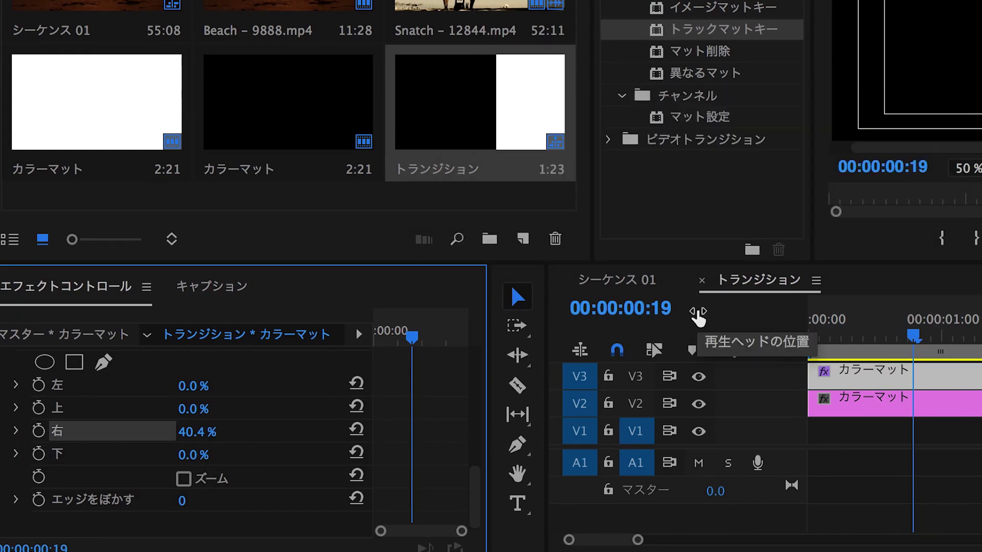
- Keyframe Crop Left and Right at 0% at 00:00:00:08 and 40% at 00:00:01:00
drag(698, 317, 193, 445)
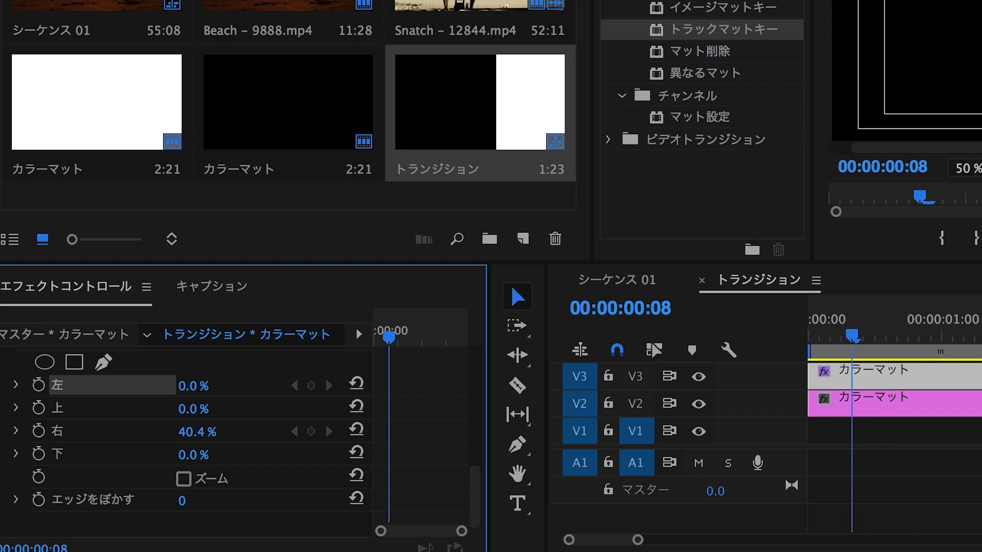
click(39, 385)
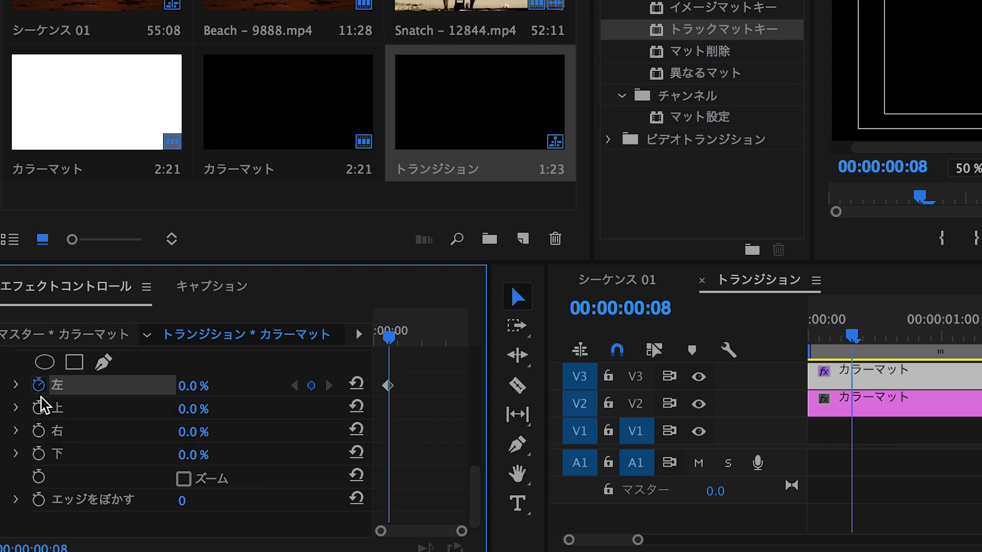
click(39, 431)
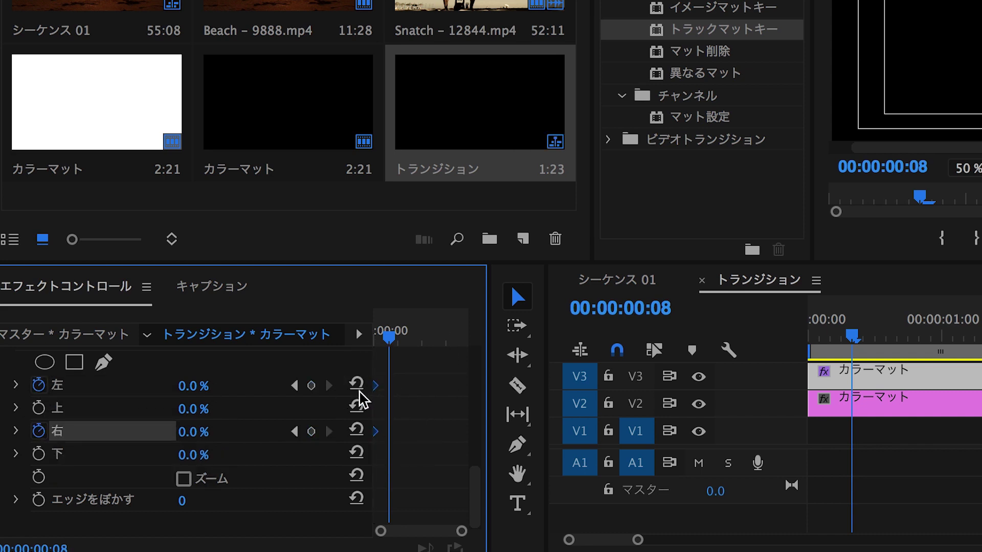
click(422, 337)
click(206, 384)
text(40)
key(Return)
click(194, 432)
text(40)
key(Return)
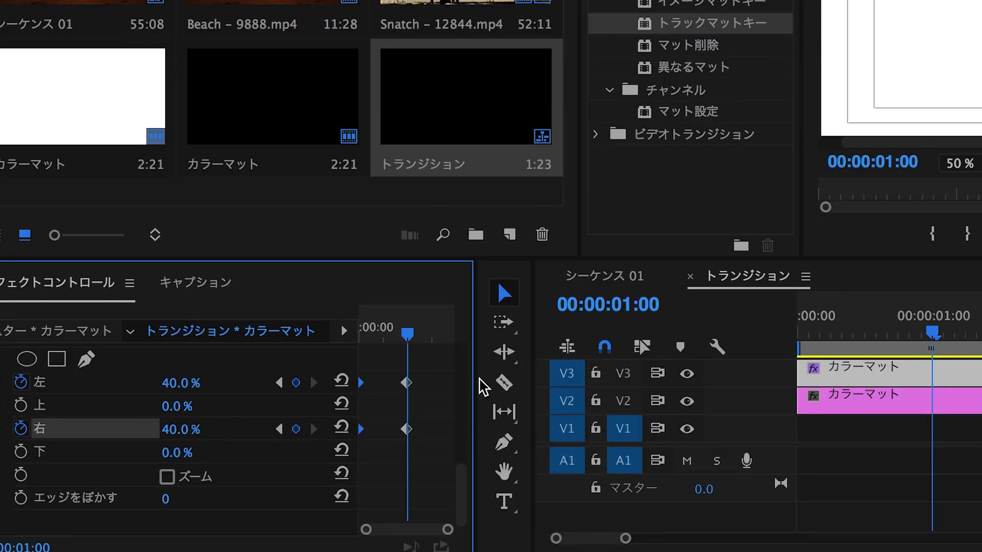
- A few frames later, set Crop Left and Right keyframes to 30%
click(429, 337)
click(180, 383)
text(30)
key(Return)
click(180, 429)
text(30)
key(Return)
- At 00:00:01:16, set Crop Left and Right keyframes to 45%
click(440, 335)
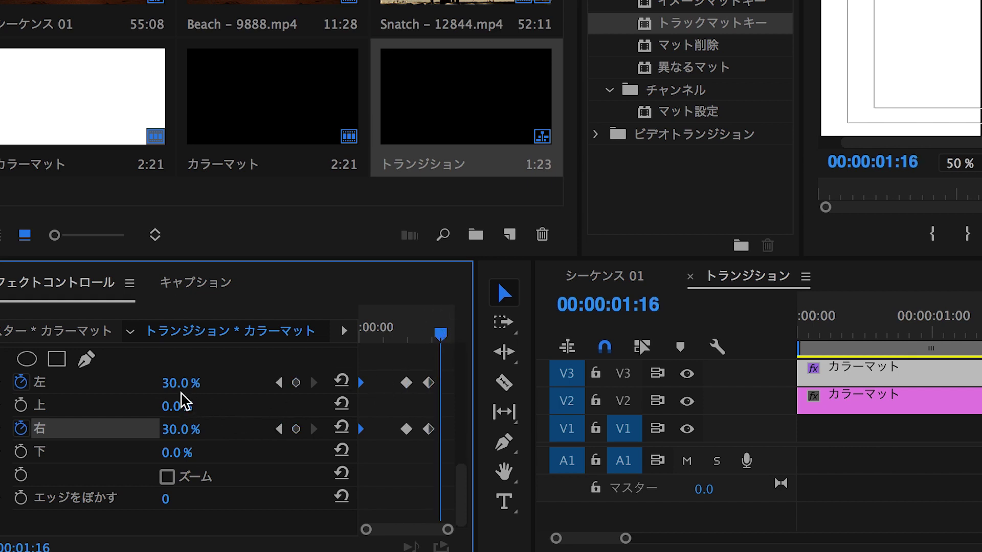
click(190, 381)
text(45)
key(Return)
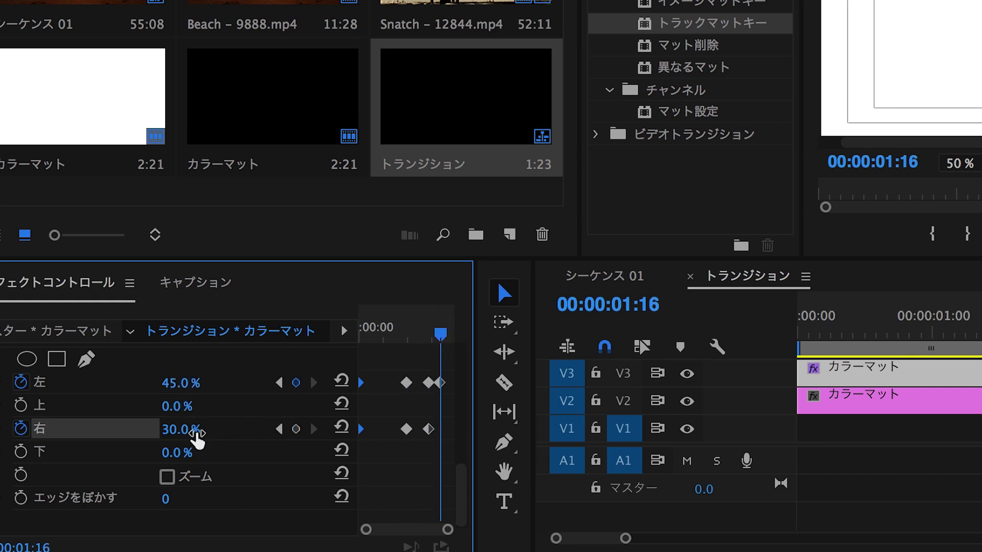
click(190, 422)
text(45)
key(Return)
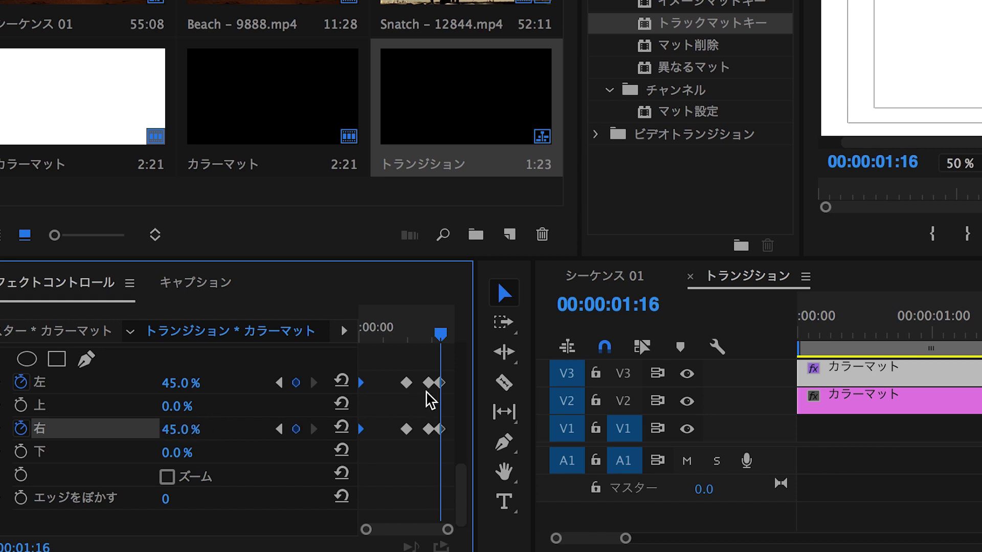
- Make all the Crop Left and Right keyframes Bezier and play the crop animation
click(440, 382)
shift+click(441, 429)
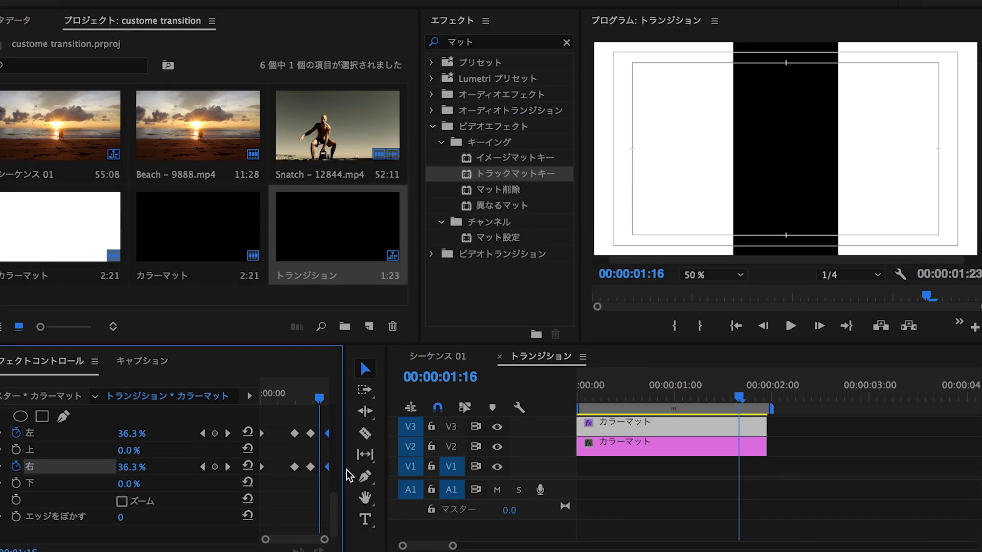
drag(567, 395, 555, 395)
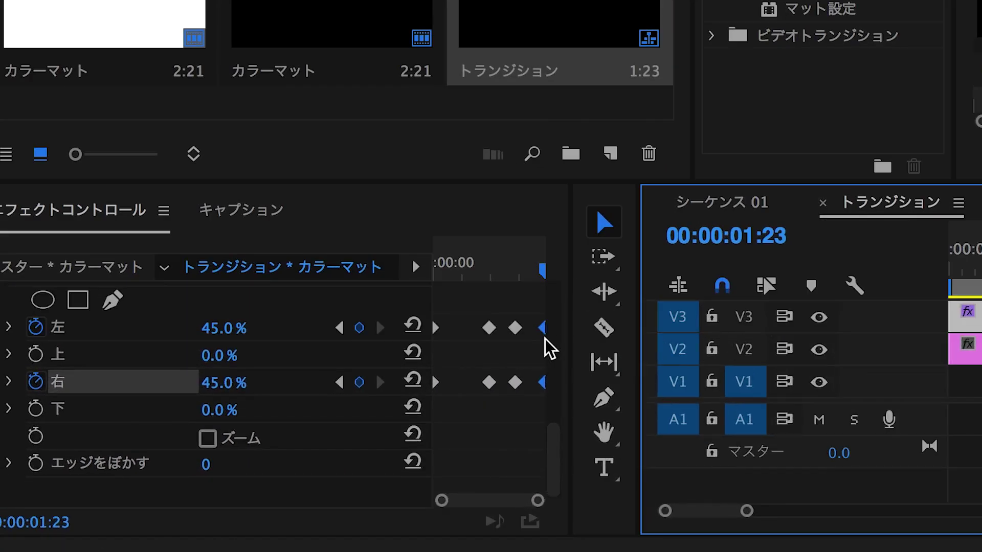
drag(479, 320, 523, 406)
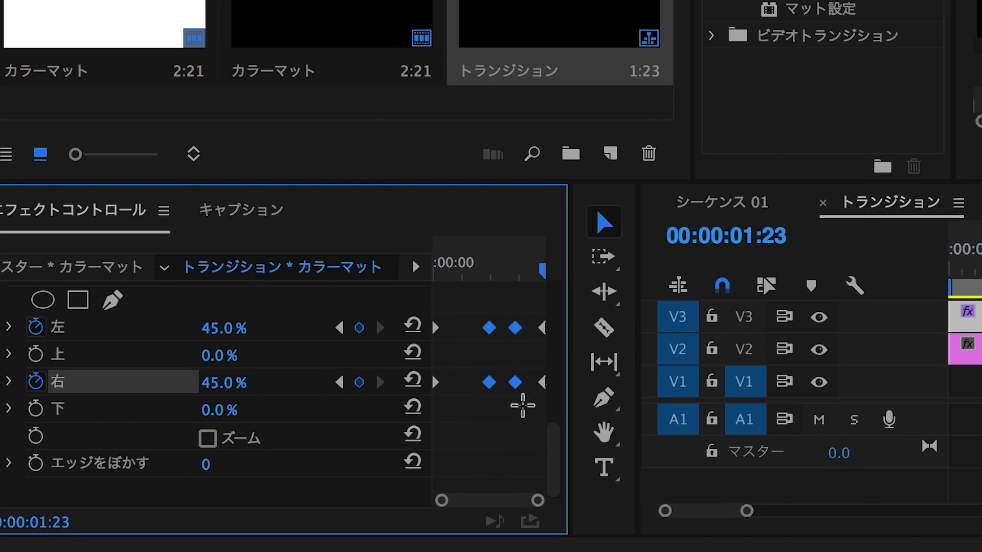
right_click(517, 382)
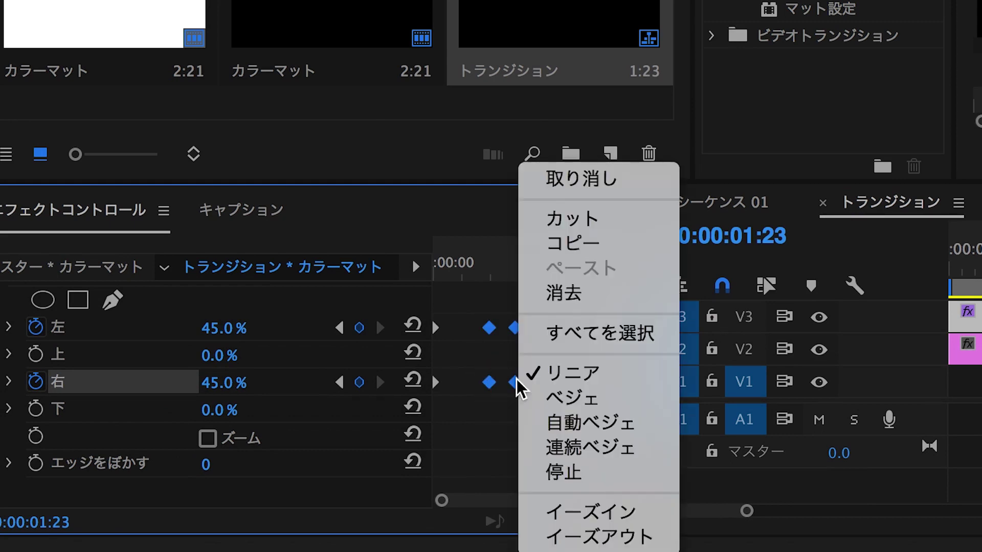
click(565, 400)
click(563, 453)
key(space)
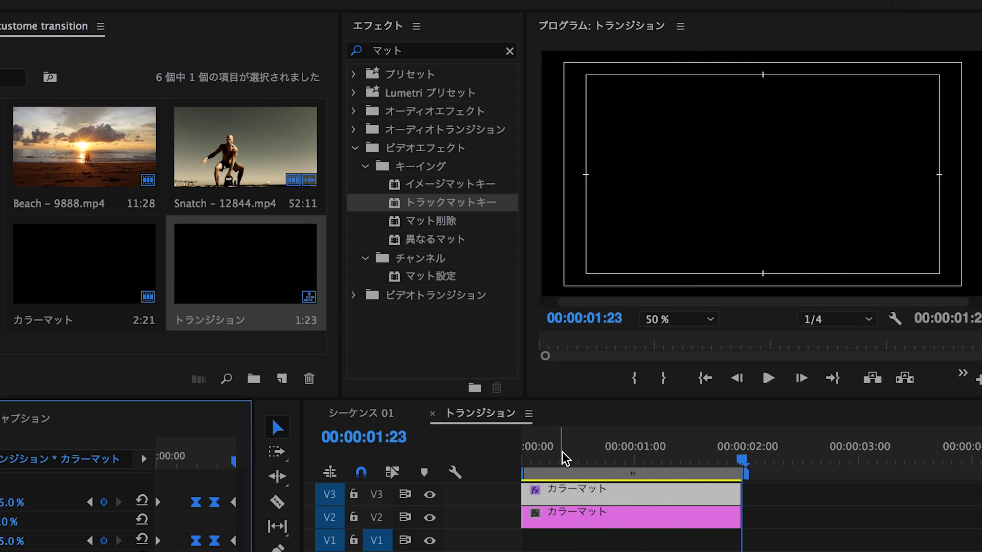
- Play and scrub the transition in シーケンス 01 to review the crop wipe
click(386, 413)
click(612, 460)
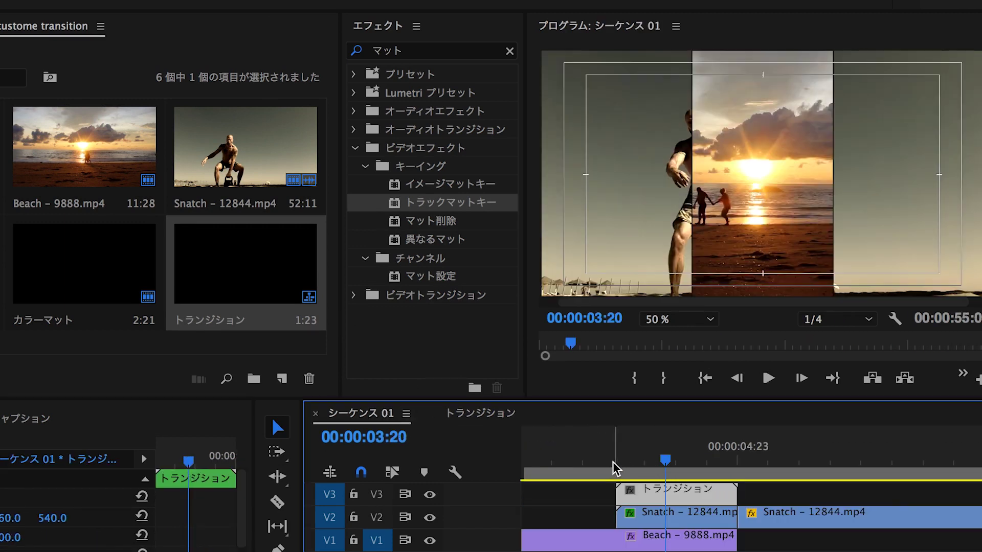
key(space)
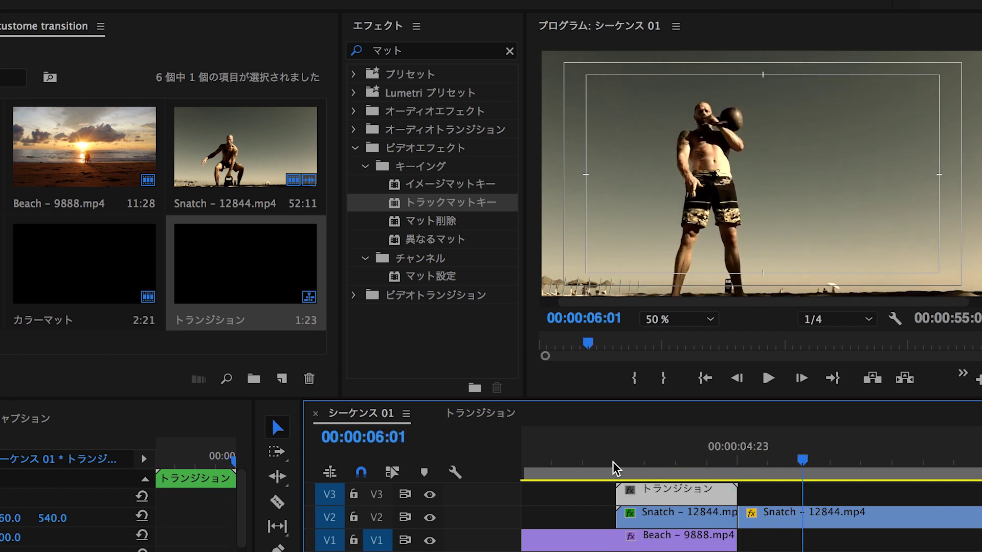
click(644, 460)
scroll(648, 524, up, 1)
mouse_move(642, 460)
mouse_down()
mouse_move(665, 460)
mouse_move(584, 457)
mouse_up()
- In the トランジション nest, keyframe the matte's Position X from 438 to 1302 at 00:00:01:02
click(480, 412)
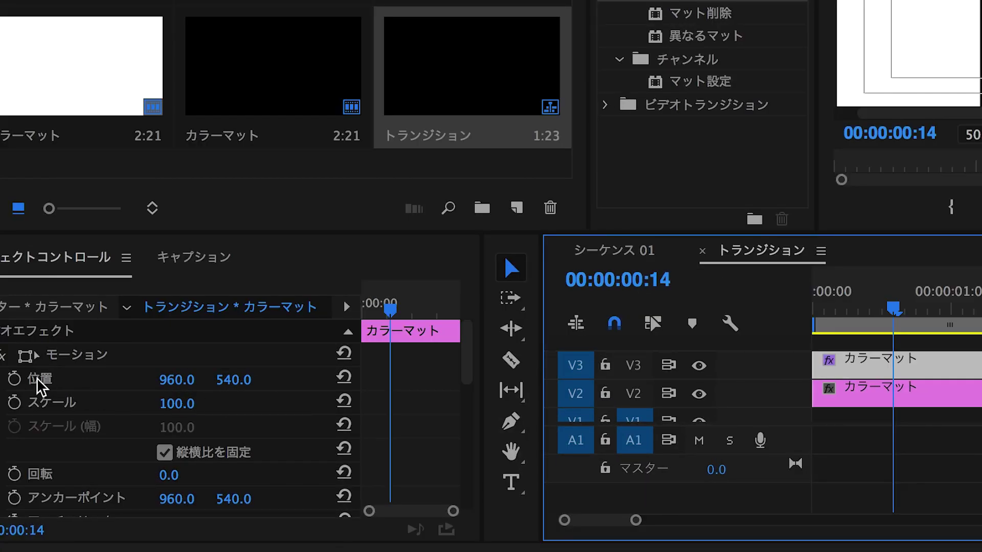
click(14, 379)
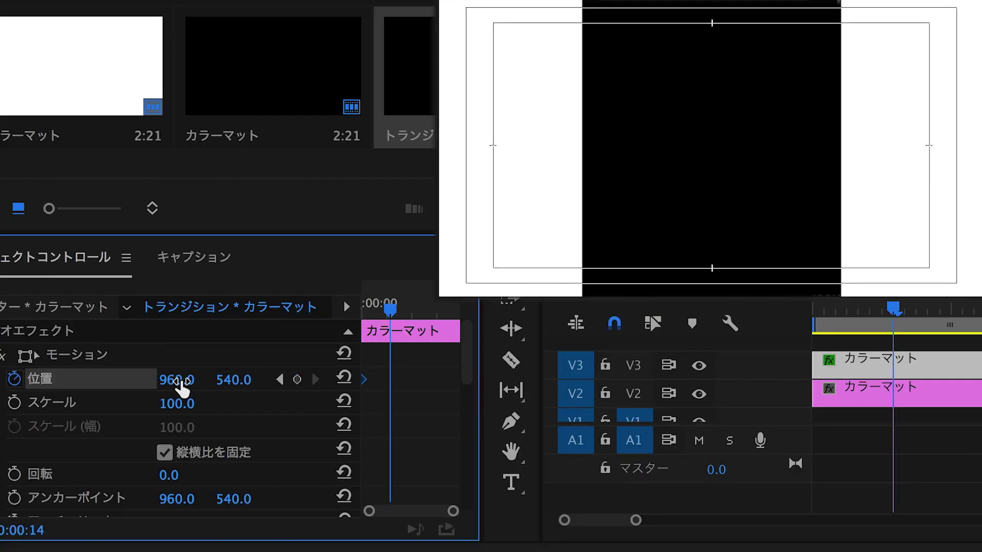
drag(182, 389, 413, 394)
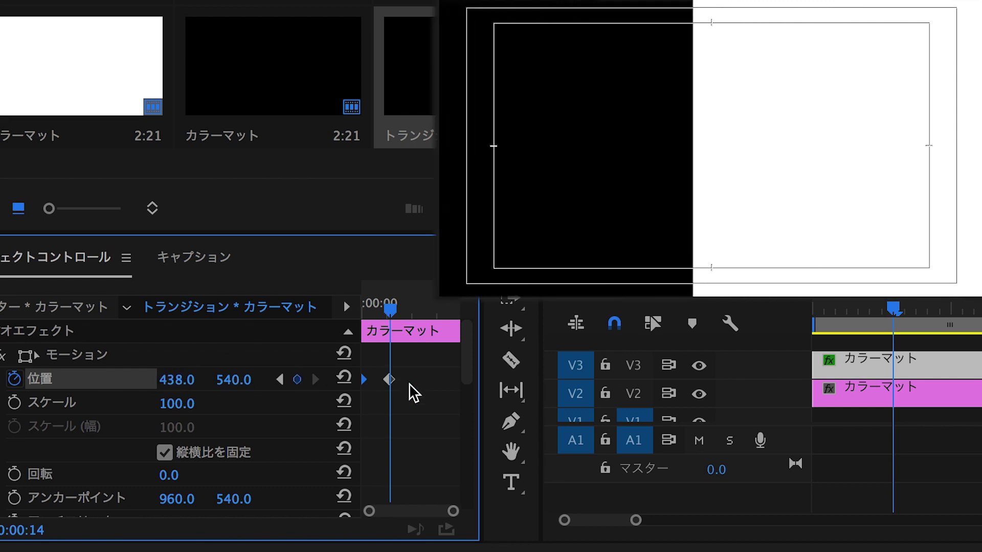
click(417, 317)
mouse_move(169, 380)
mouse_down()
mouse_move(414, 388)
mouse_move(408, 379)
mouse_up()
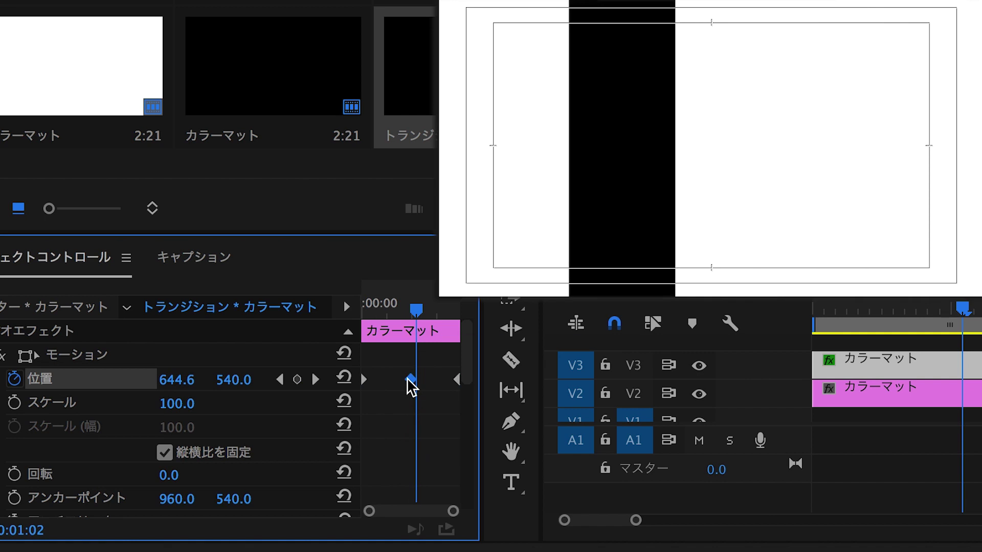
- Set the position keyframe's temporal interpolation to Bezier and play the matte animation
right_click(408, 379)
mouse_move(473, 522)
click(637, 432)
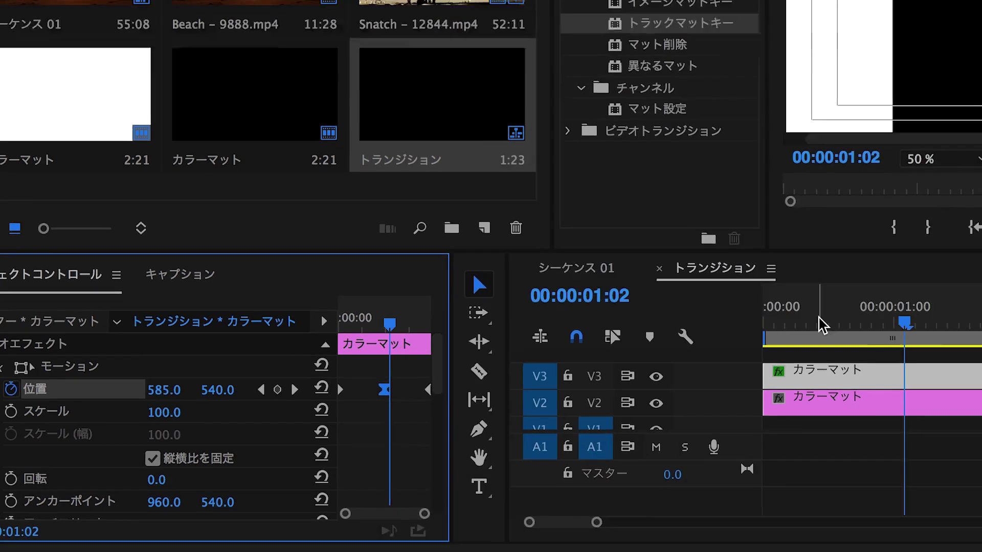
key(space)
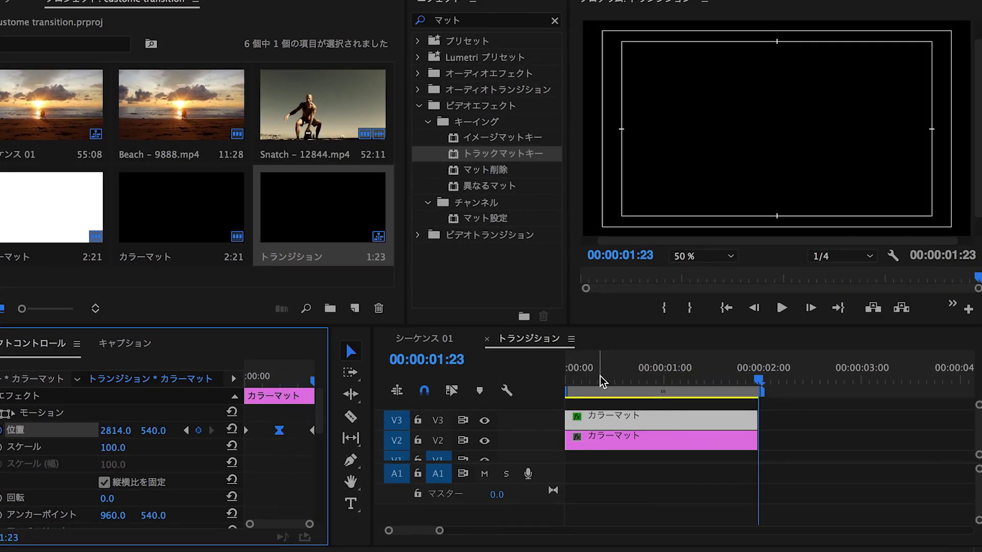
key(space)
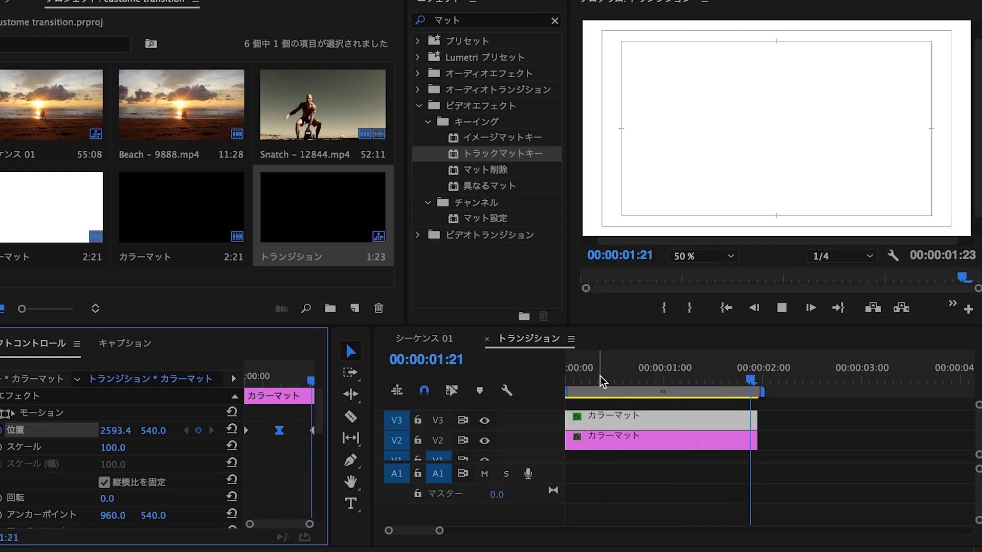
- Preview the updated wipe twice in シーケンス 01, then return to the トランジション nest
click(424, 338)
click(642, 380)
key(space)
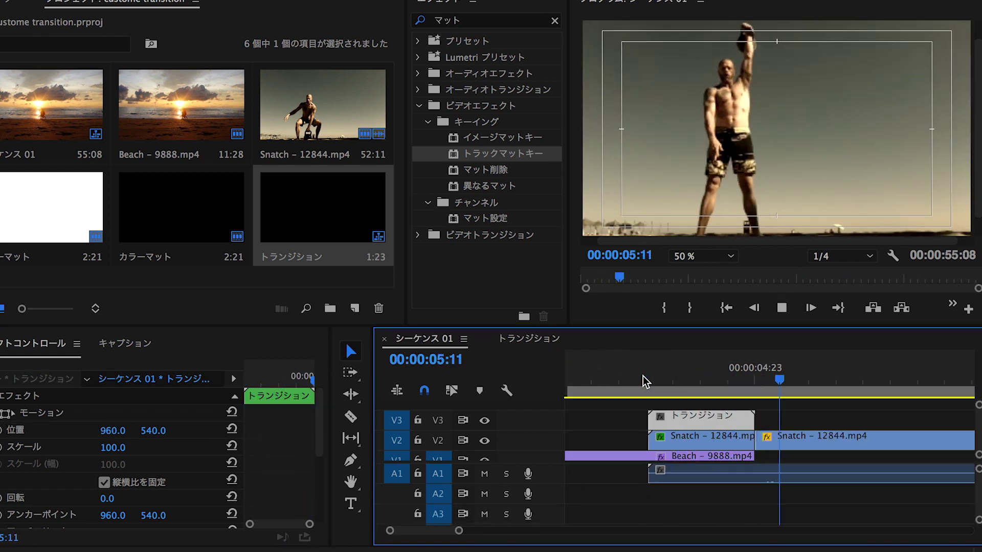
click(643, 380)
key(space)
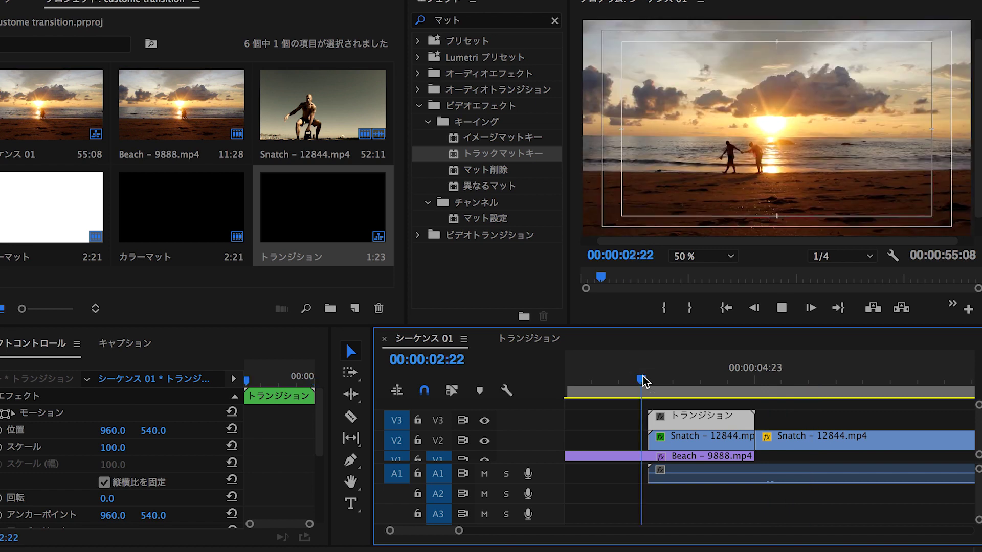
key(space)
click(519, 339)
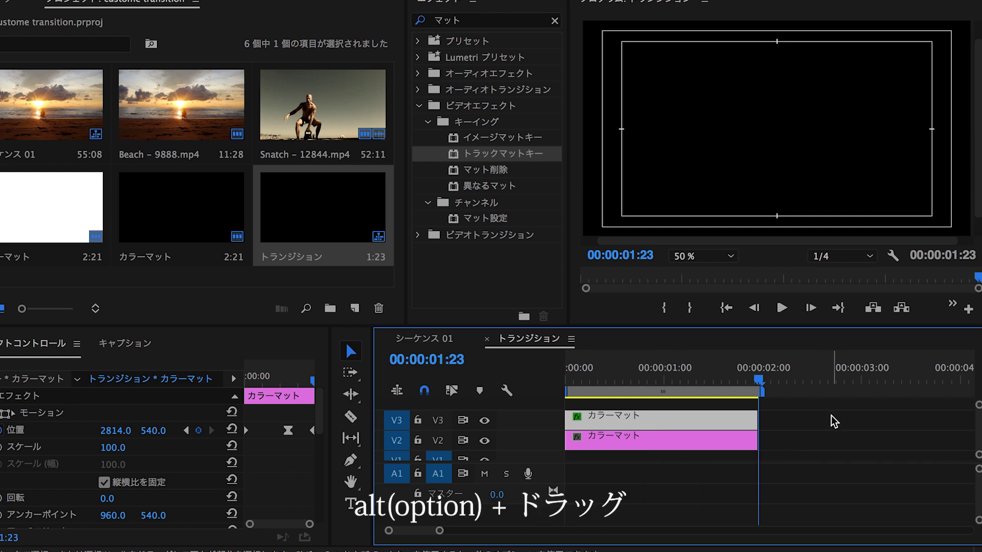
- Alt-drag a copy of the colour matte onto new track V4 and set its Anchor Point X to 179
drag(703, 424, 704, 418)
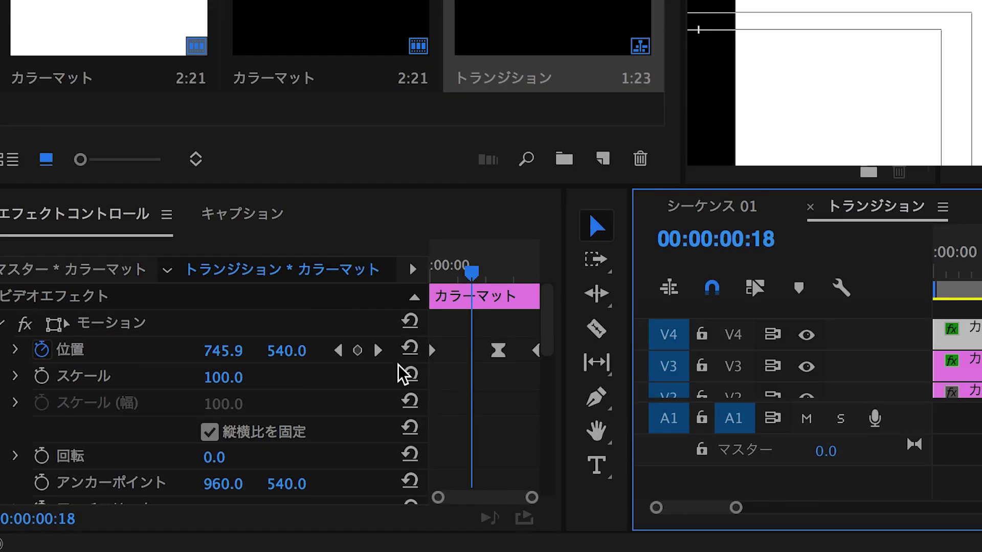
drag(221, 408, 321, 408)
mouse_move(227, 408)
mouse_down()
mouse_move(88, 408)
mouse_move(230, 407)
mouse_up()
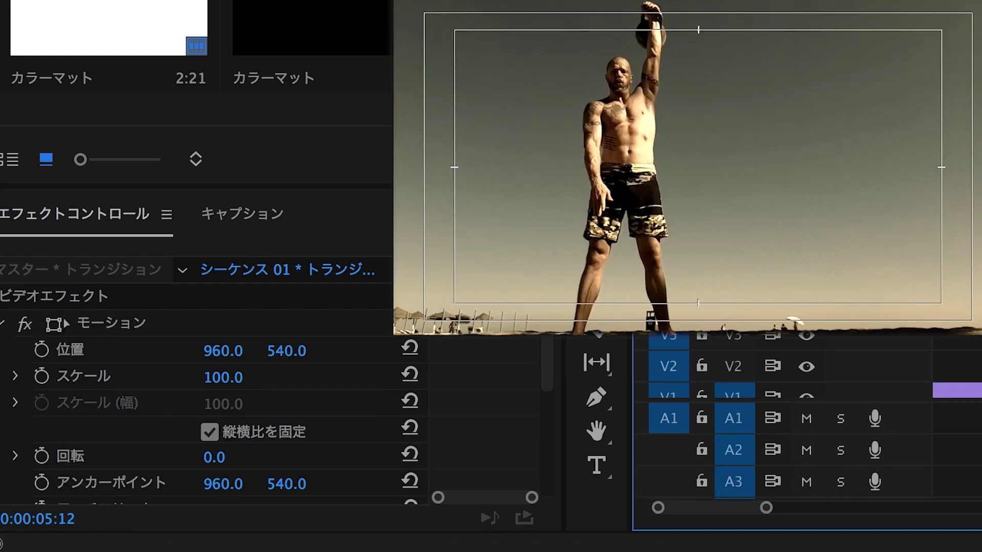